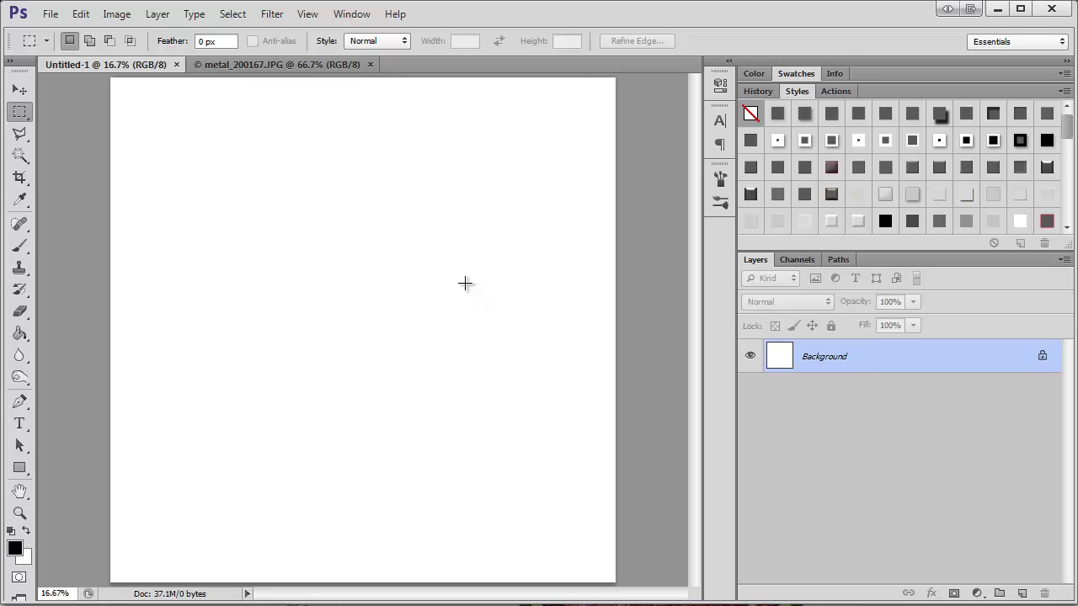
Step: Add Layer 1 and draw a black circle in the canvas's upper-left with the Ellipse Tool
{"action": "key", "text": "ctrl+shift+n"}
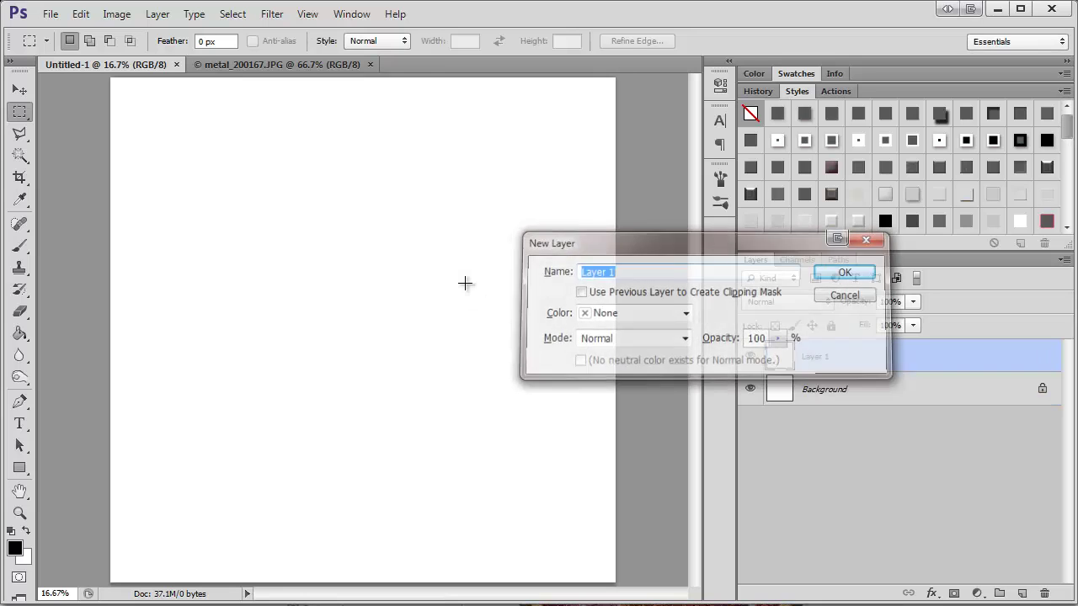
{"action": "key", "text": "Return"}
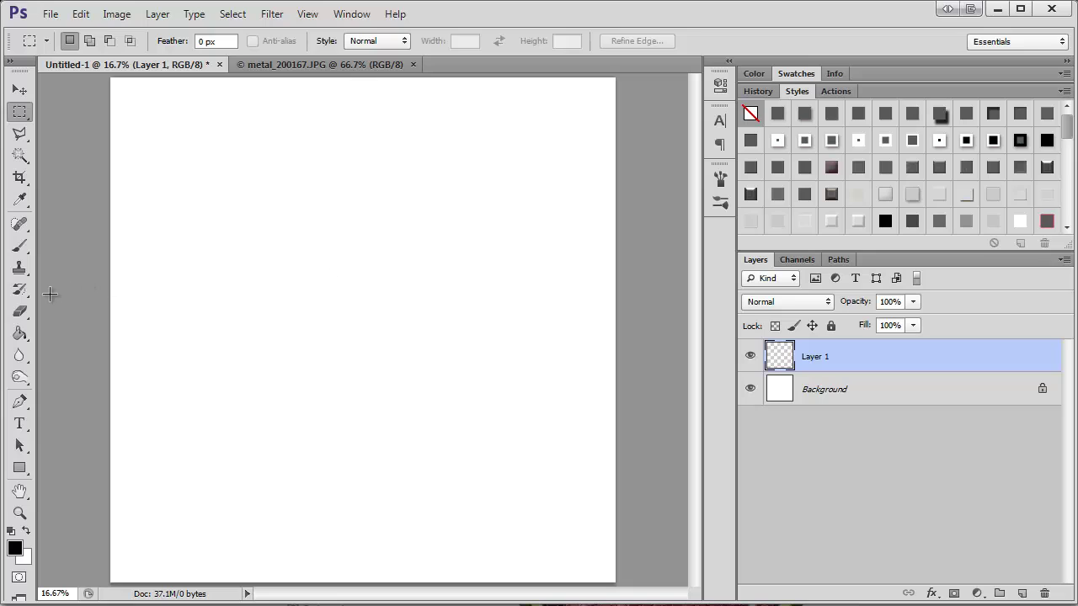
{"action": "left_click", "coordinate": [21, 468]}
{"action": "right_click", "coordinate": [20, 468]}
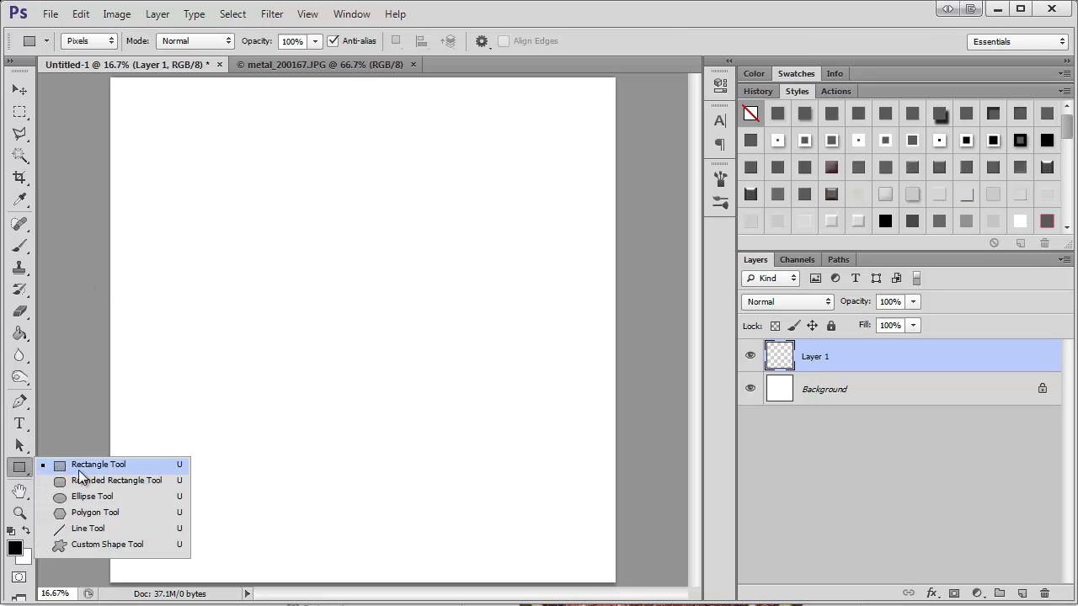
{"action": "left_click", "coordinate": [106, 495]}
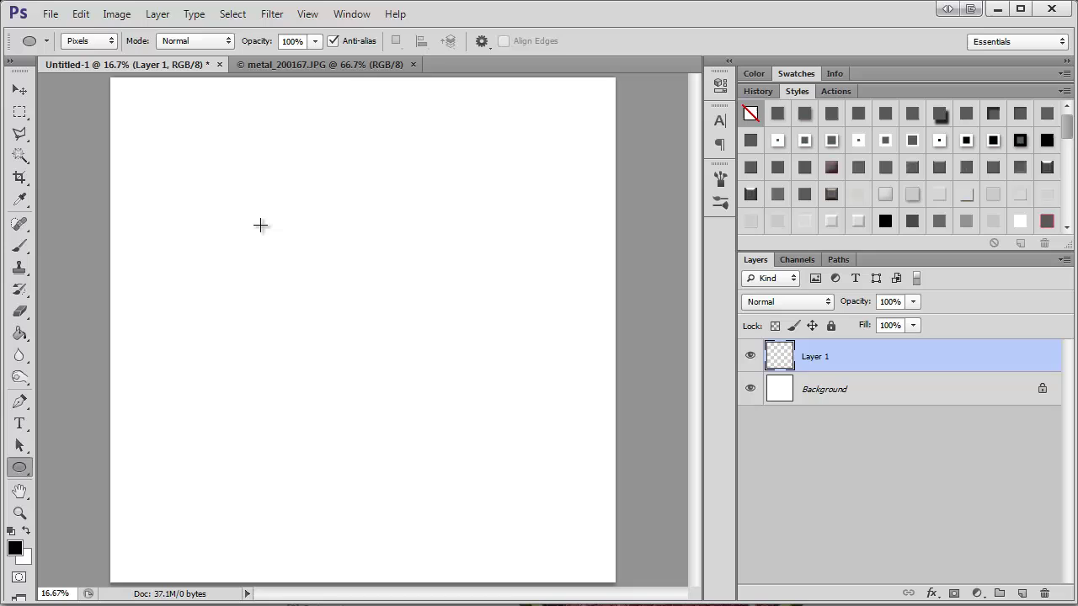
{"action": "left_click_drag", "start_coordinate": [261, 226], "coordinate": [319, 278]}
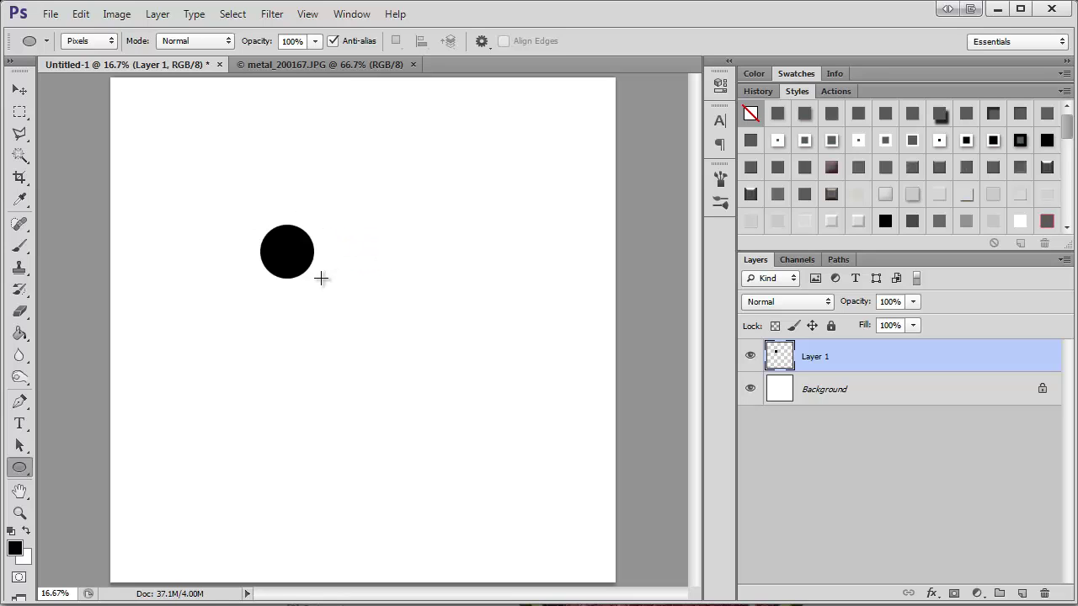
Step: Zoom in on the circle to 50%
{"action": "key", "text": "z"}
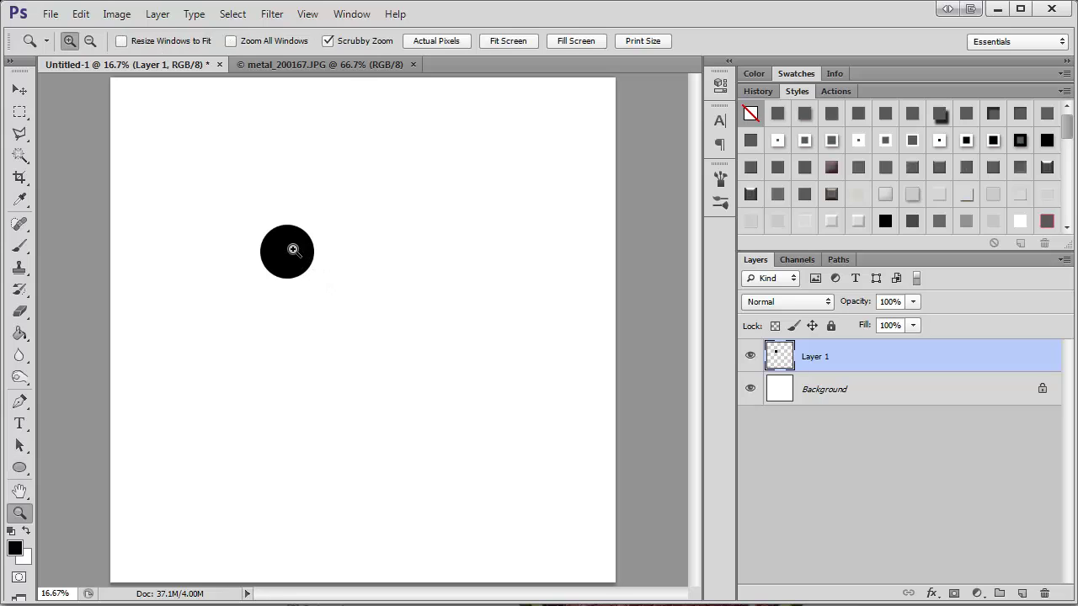
{"action": "left_click", "coordinate": [277, 243]}
{"action": "left_click", "coordinate": [272, 246]}
{"action": "left_click", "coordinate": [272, 246]}
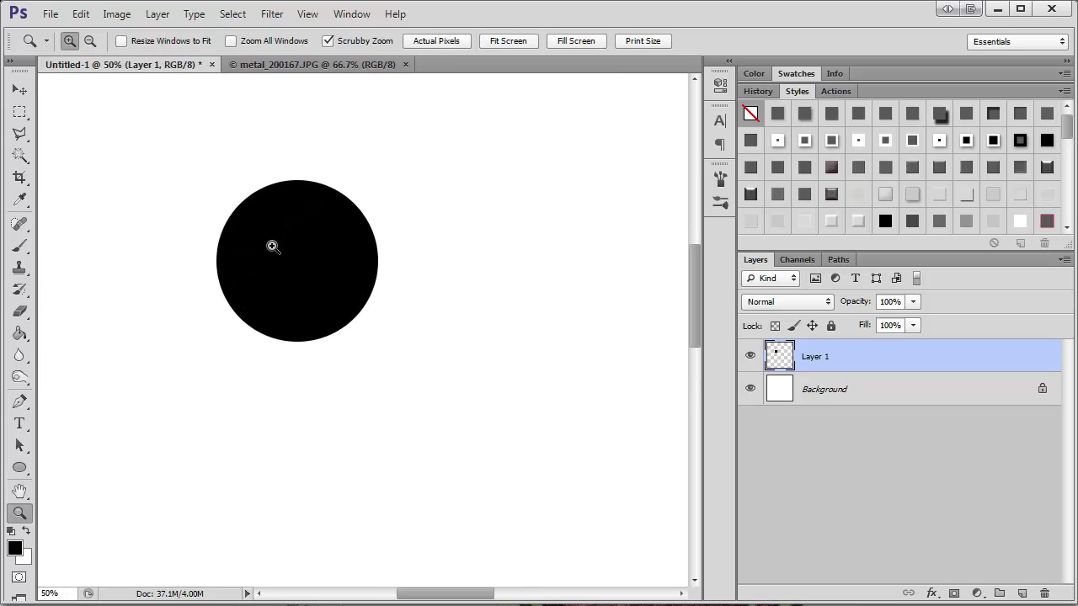
Step: Duplicate the circle layer and lock Layer 1 copy's transparent pixels
{"action": "key", "text": "ctrl+j"}
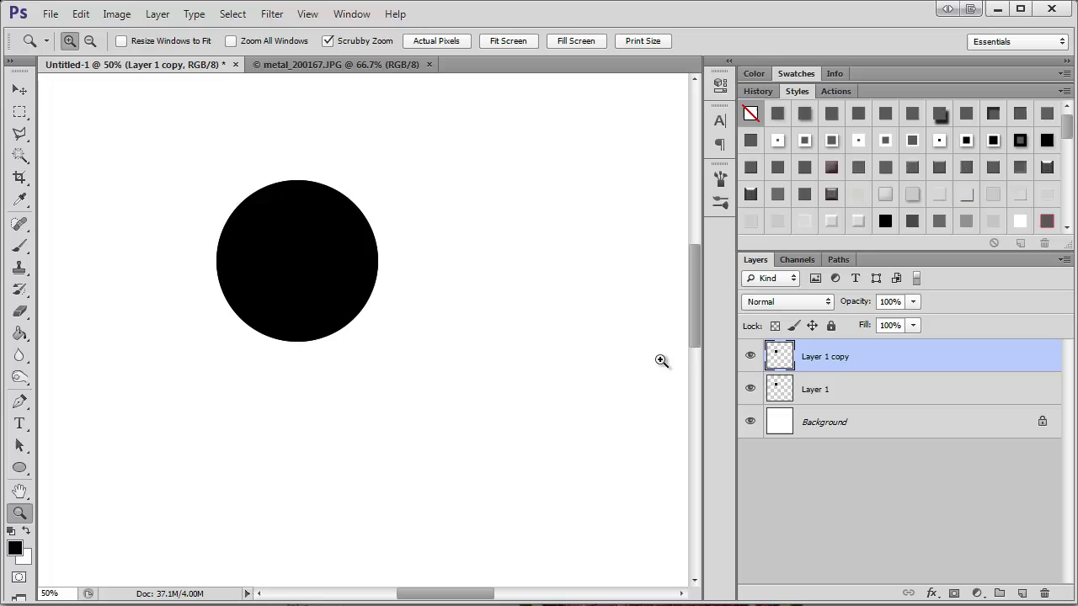
{"action": "left_click", "coordinate": [836, 395]}
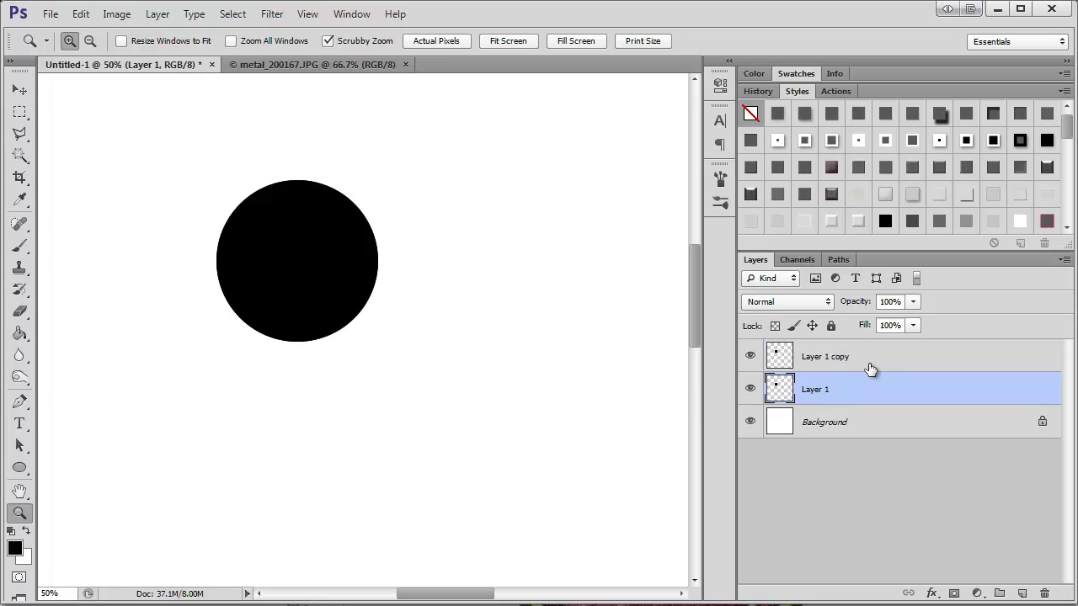
{"action": "left_click", "coordinate": [870, 367]}
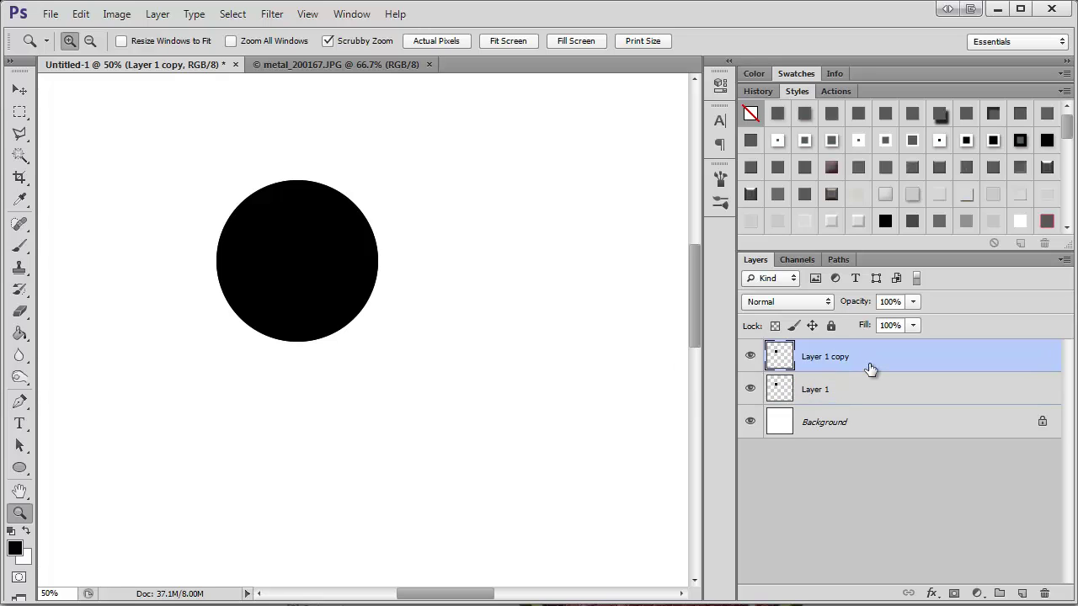
{"action": "left_click", "coordinate": [775, 326]}
Step: Refill the copy's circle with white and select it with the Magic Wand
{"action": "key", "text": "x"}
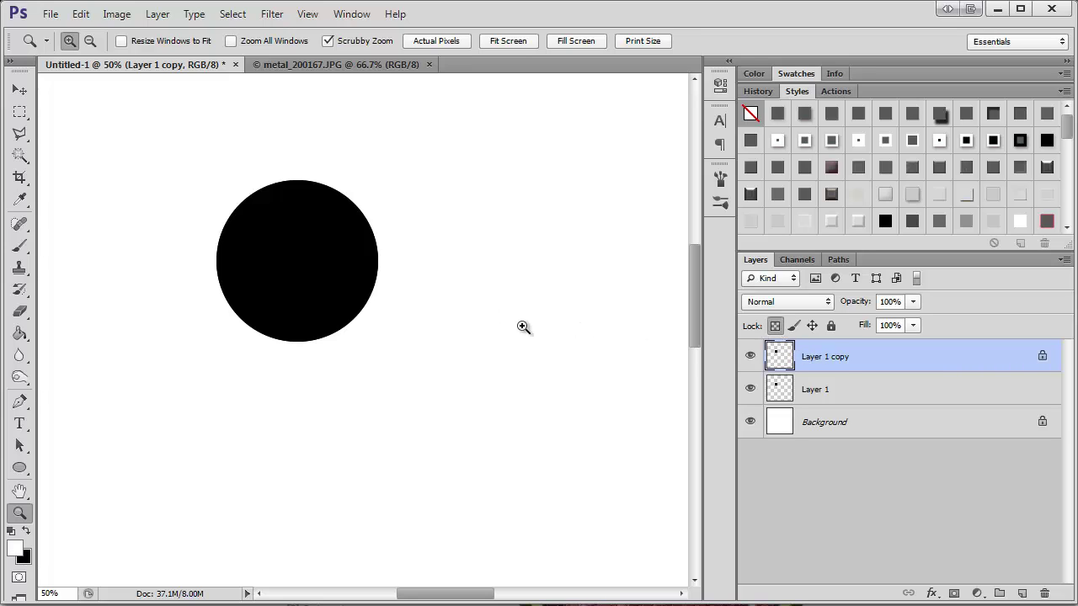
{"action": "key", "text": "g"}
{"action": "left_click", "coordinate": [337, 276]}
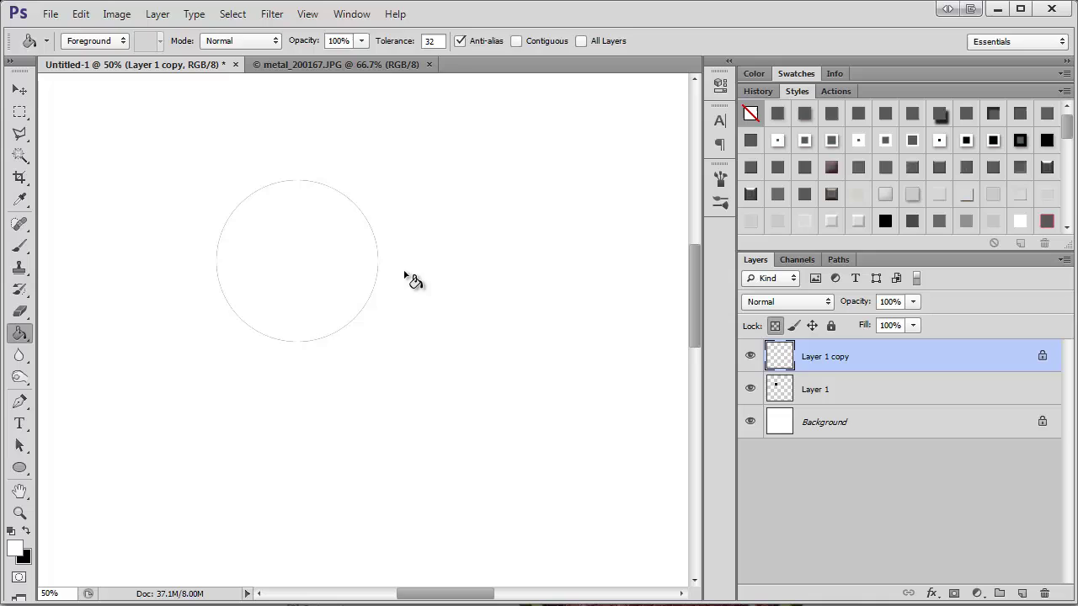
{"action": "key", "text": "w"}
{"action": "left_click", "coordinate": [307, 255]}
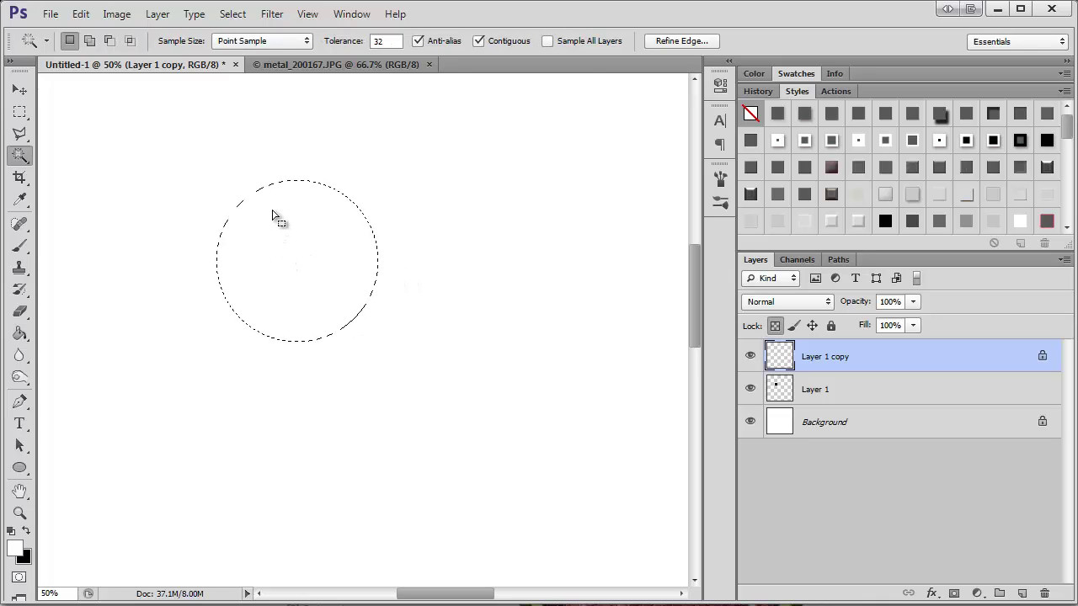
Step: Contract the white circle's selection by 30 pixels via Select > Modify > Contract
{"action": "left_click", "coordinate": [234, 15]}
{"action": "mouse_move", "coordinate": [309, 211]}
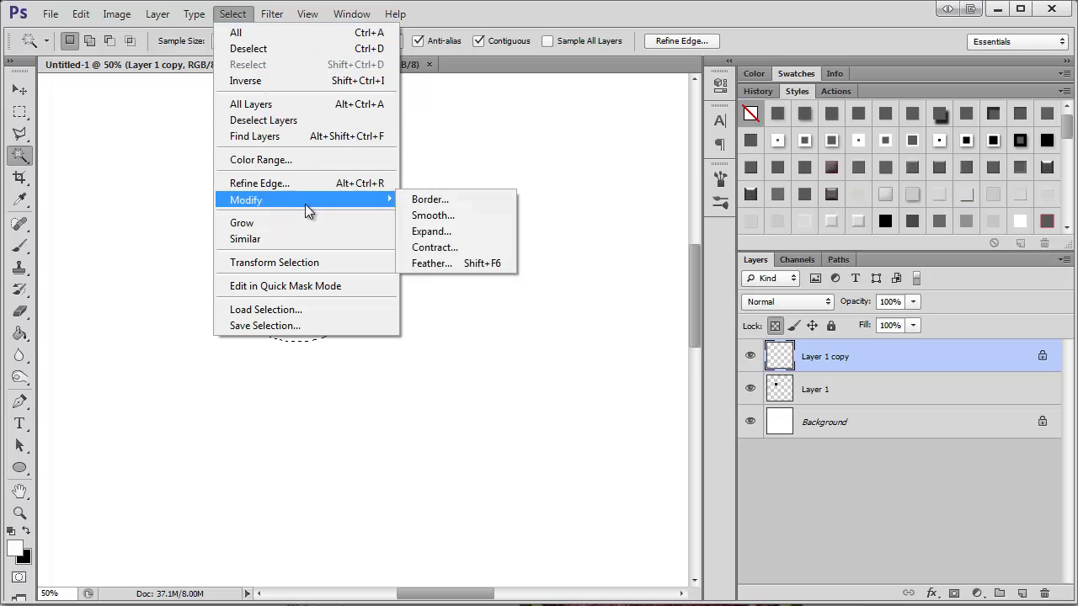
{"action": "left_click", "coordinate": [459, 248]}
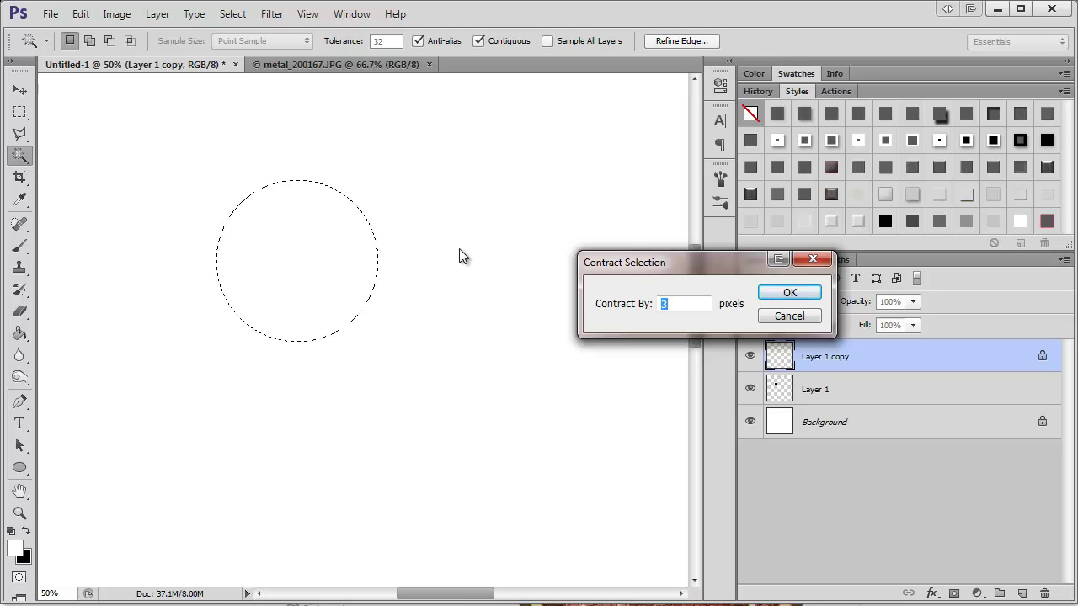
{"action": "type", "text": "30"}
{"action": "key", "text": "Return"}
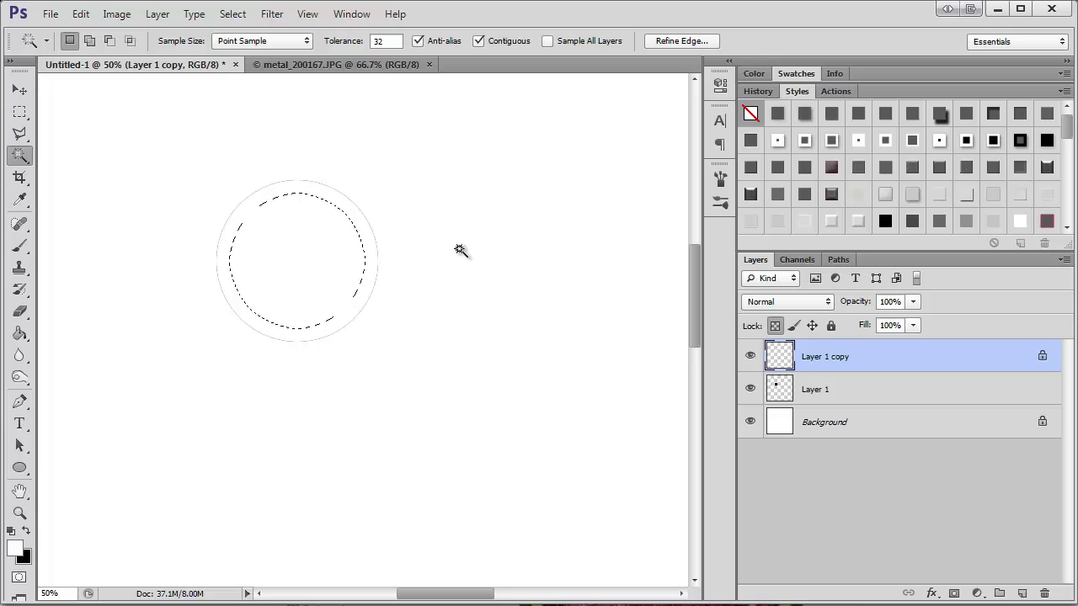
Step: Smooth the contracted selection by 2 in Refine Edge, fill it black, and deselect
{"action": "left_click", "coordinate": [699, 39]}
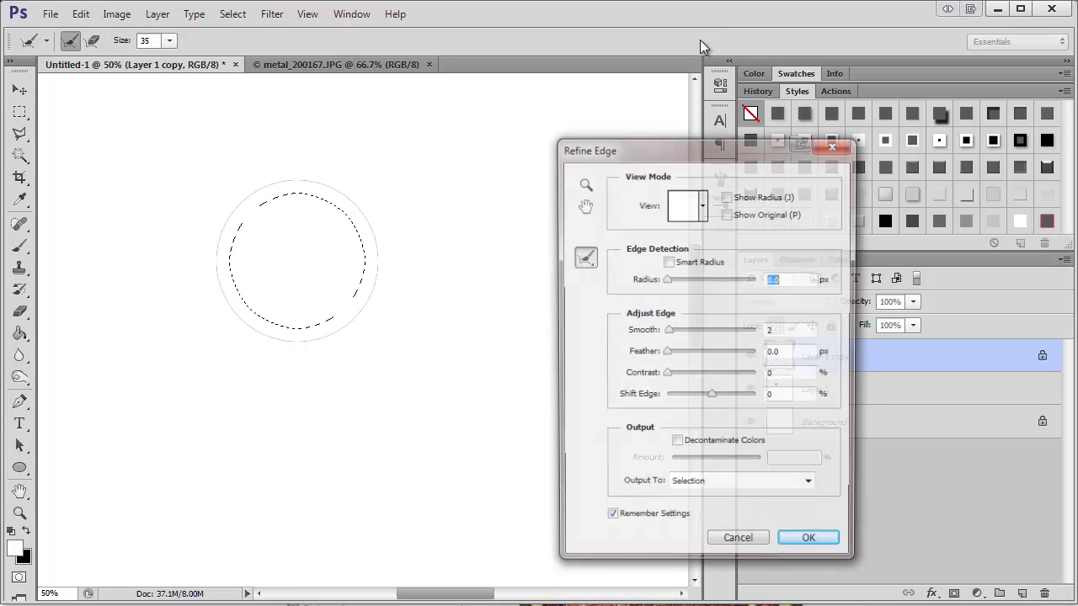
{"action": "left_click", "coordinate": [772, 333]}
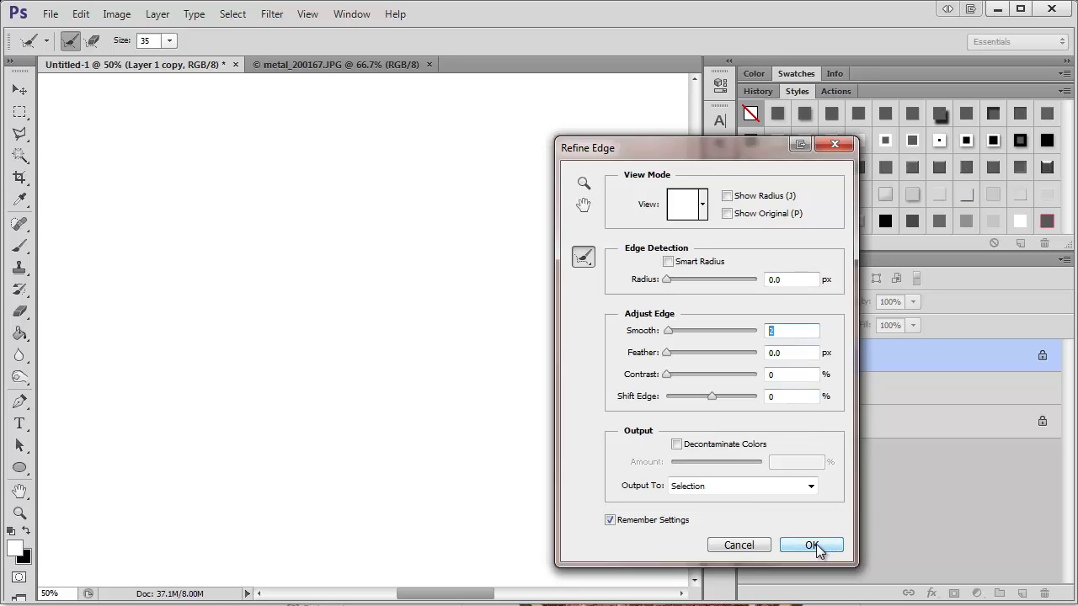
{"action": "left_click", "coordinate": [811, 546]}
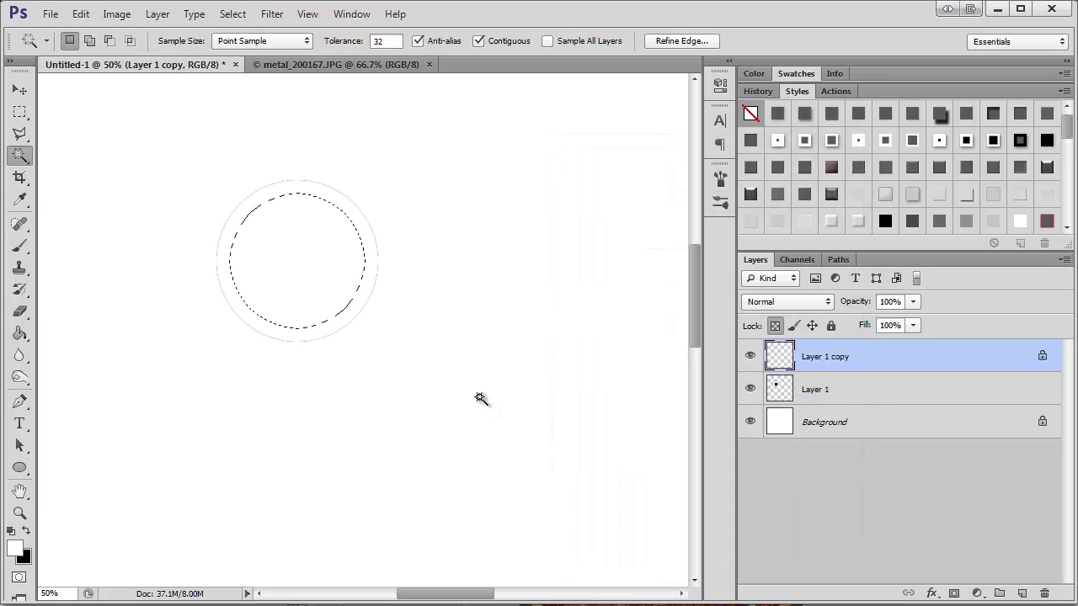
{"action": "key", "text": "ctrl+BackSpace"}
{"action": "key", "text": "ctrl+d"}
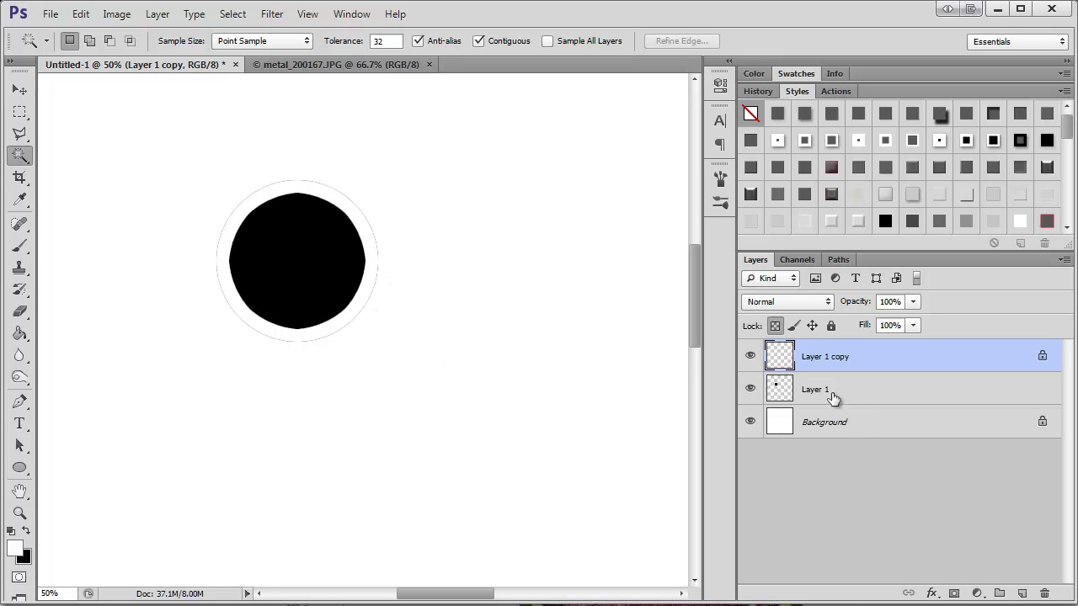
Step: Hide the Background layer and scale Layer 1's black circle down to 94.53%
{"action": "left_click", "coordinate": [750, 422]}
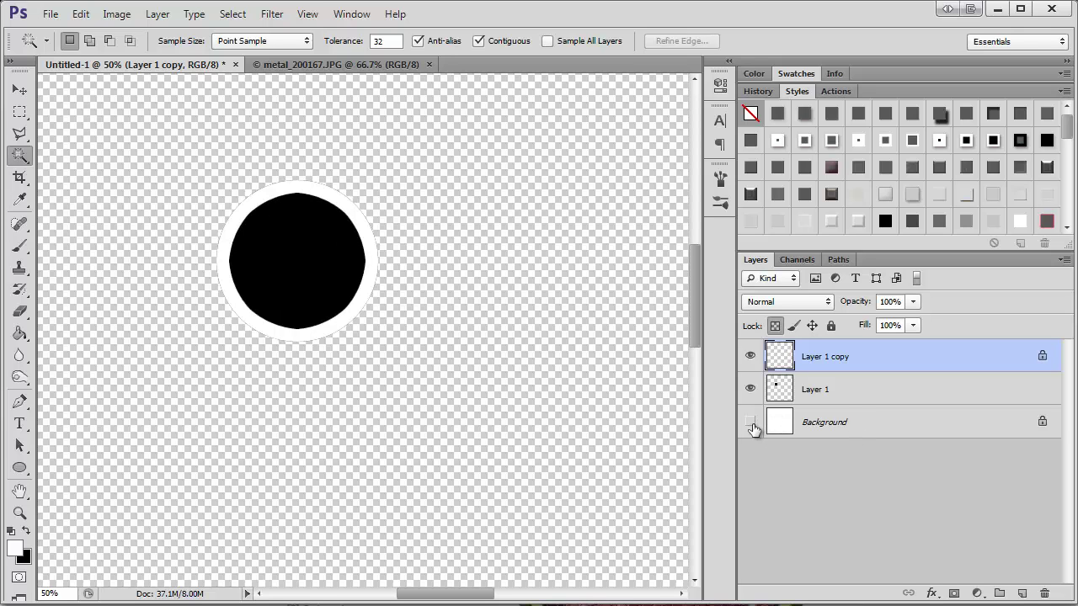
{"action": "left_click", "coordinate": [848, 389]}
{"action": "left_click", "coordinate": [846, 358]}
{"action": "left_click", "coordinate": [836, 390]}
{"action": "key", "text": "ctrl+t"}
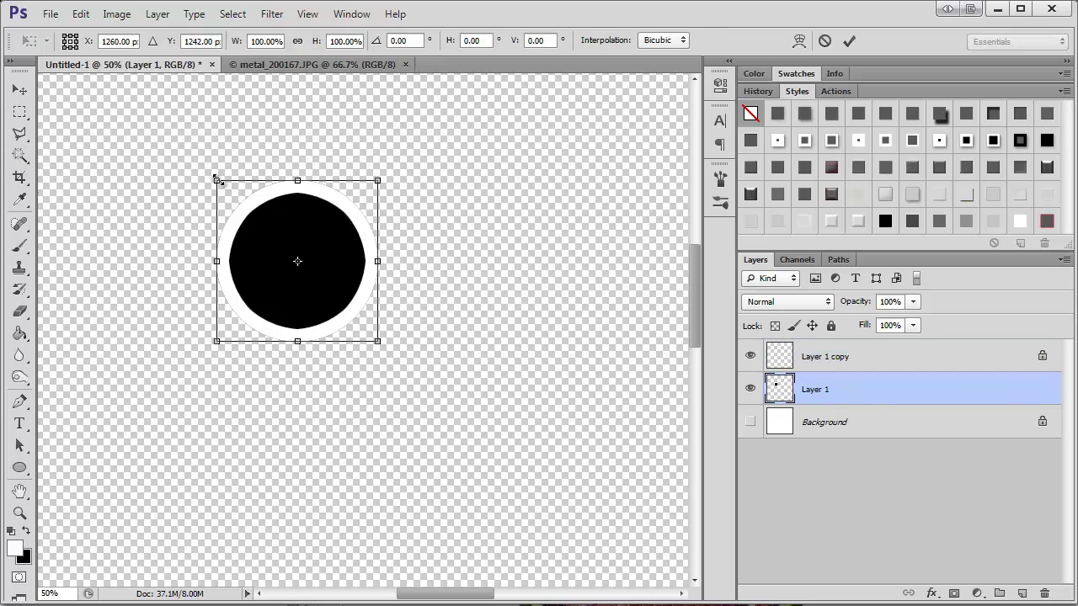
{"action": "left_click_drag", "start_coordinate": [217, 178], "coordinate": [220, 183]}
{"action": "left_click_drag", "start_coordinate": [377, 340], "coordinate": [372, 335]}
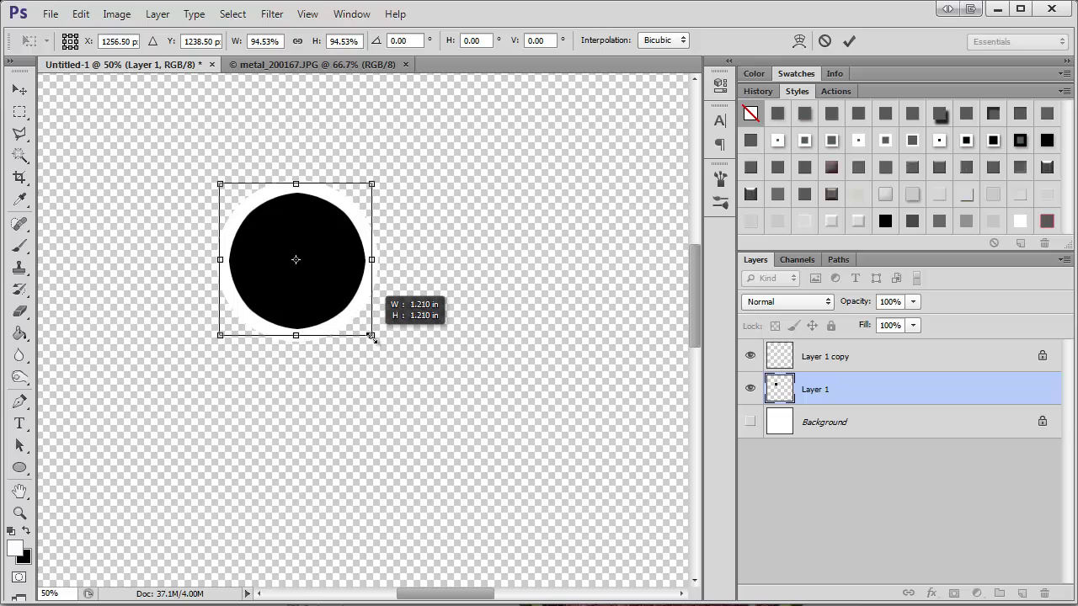
{"action": "key", "text": "w"}
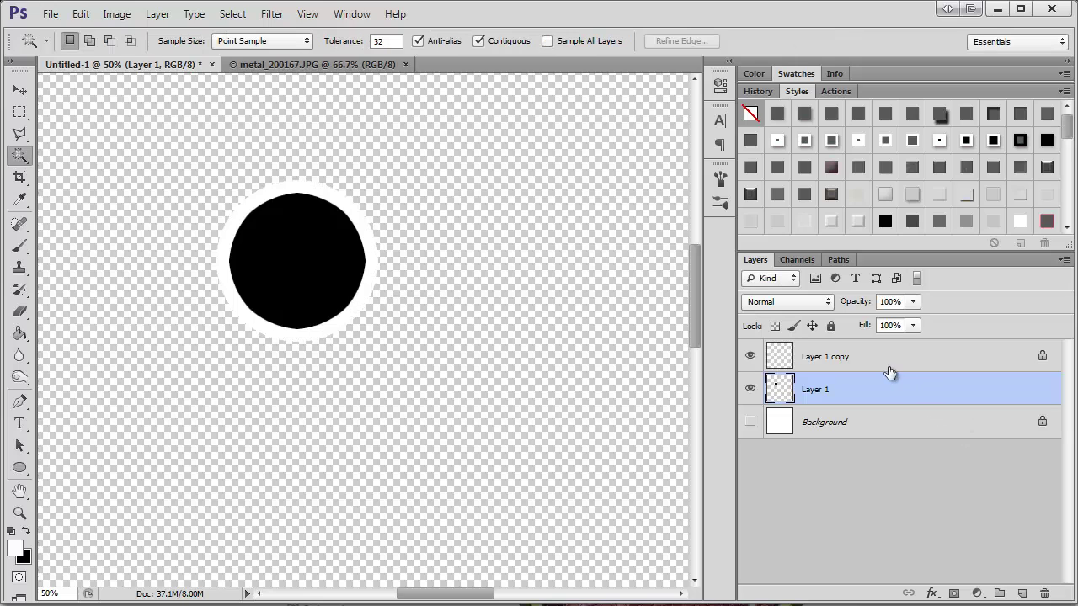
{"action": "left_click", "coordinate": [890, 365]}
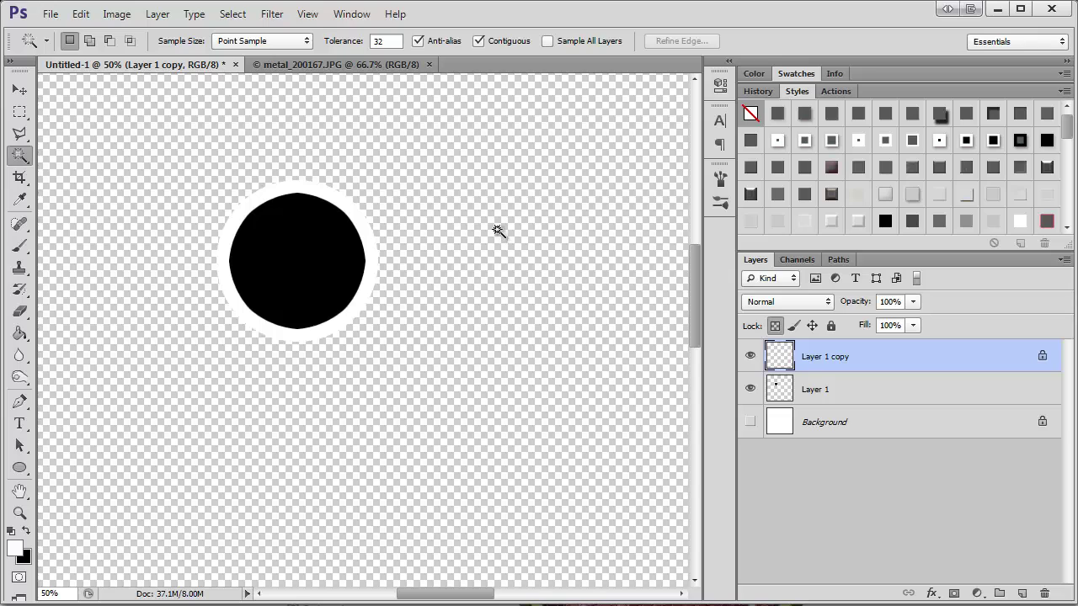
Step: Paste the metal_200167.JPG texture as Layer 2 and clip it to Layer 1 copy
{"action": "left_click", "coordinate": [362, 69]}
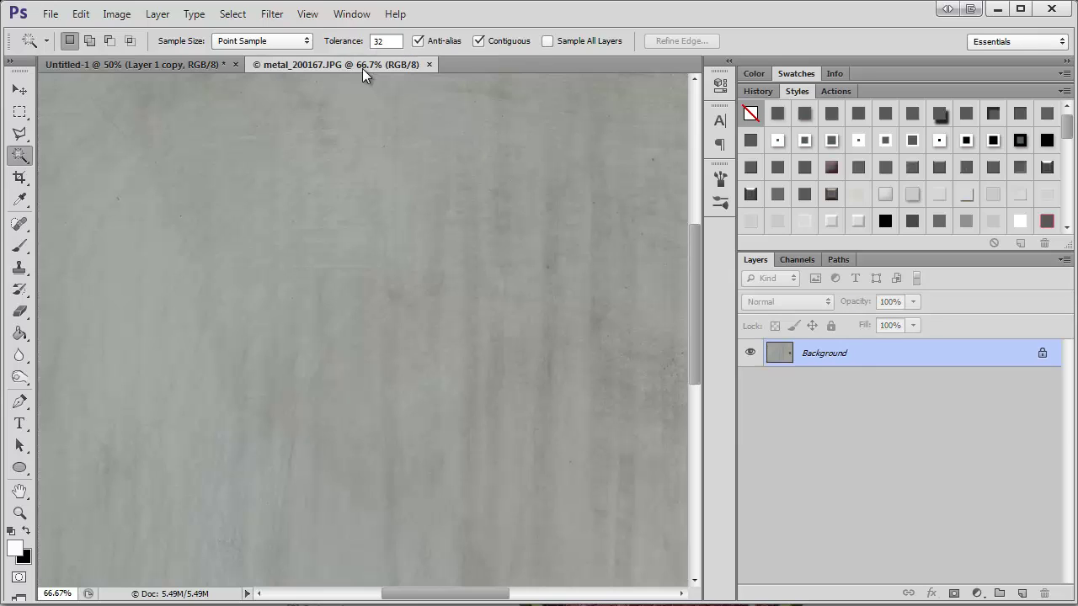
{"action": "left_click", "coordinate": [412, 295]}
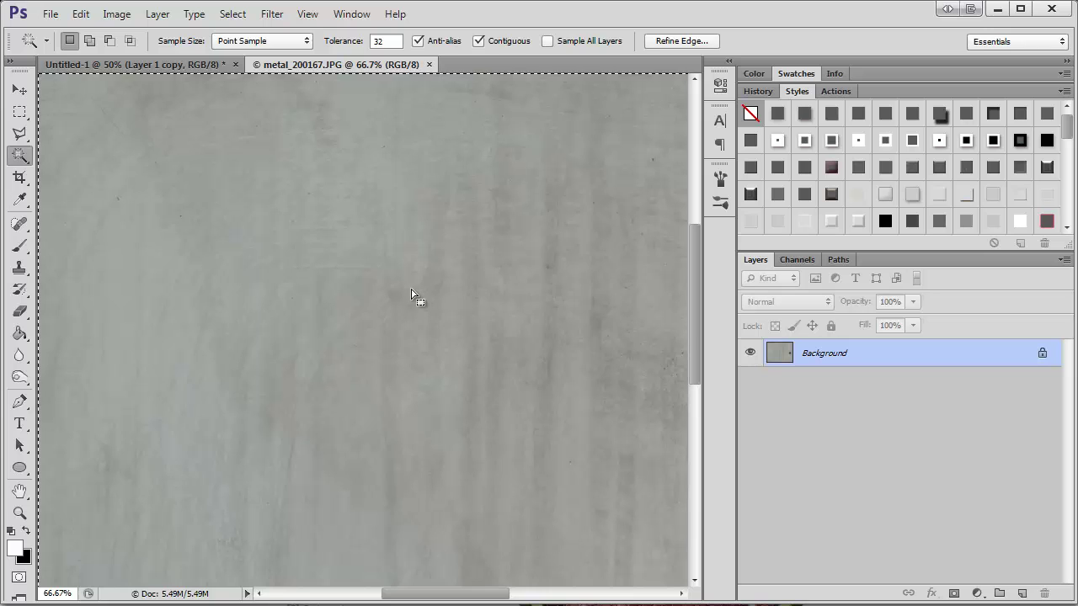
{"action": "left_click", "coordinate": [193, 65]}
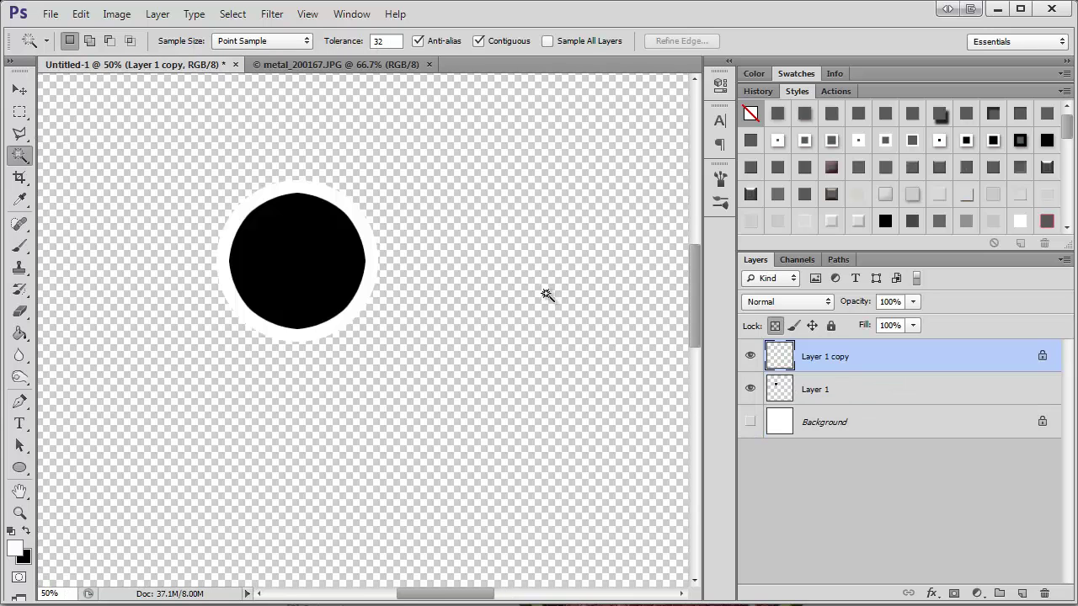
{"action": "key", "text": "ctrl+v"}
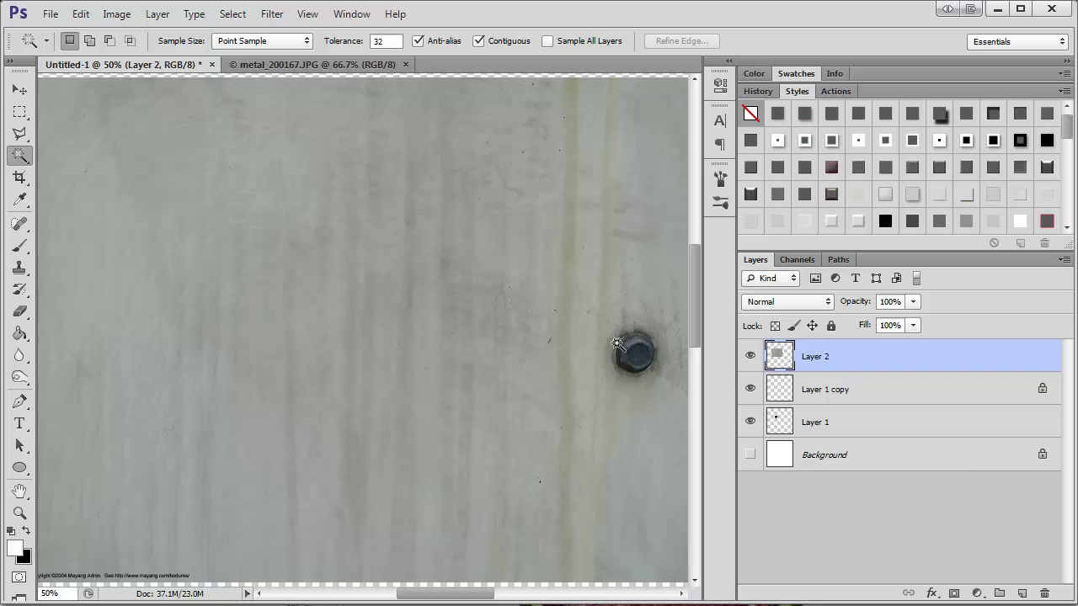
{"action": "right_click", "coordinate": [878, 358]}
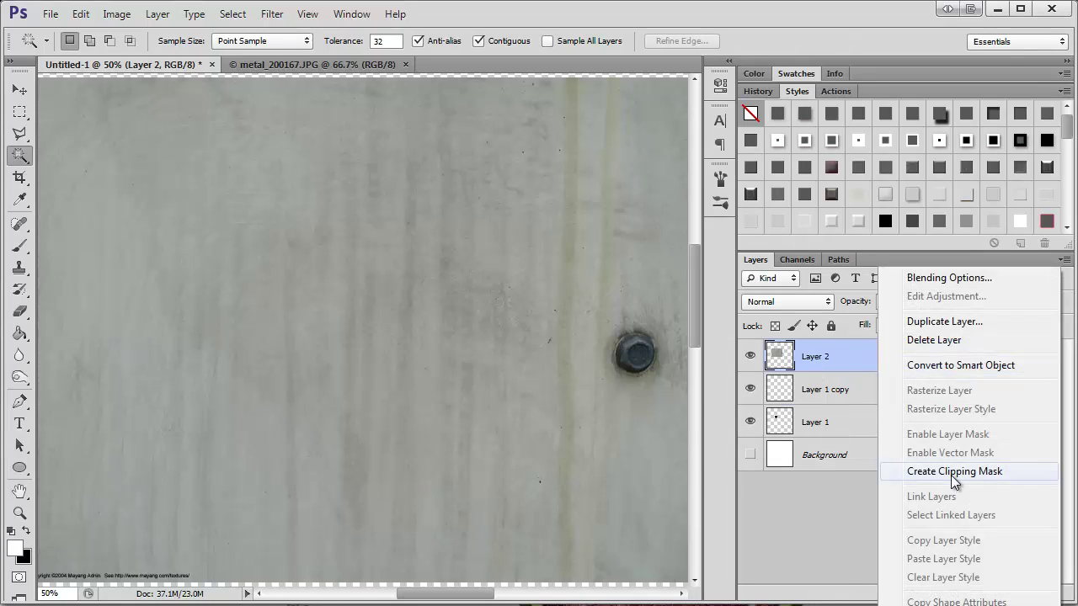
{"action": "left_click", "coordinate": [953, 472]}
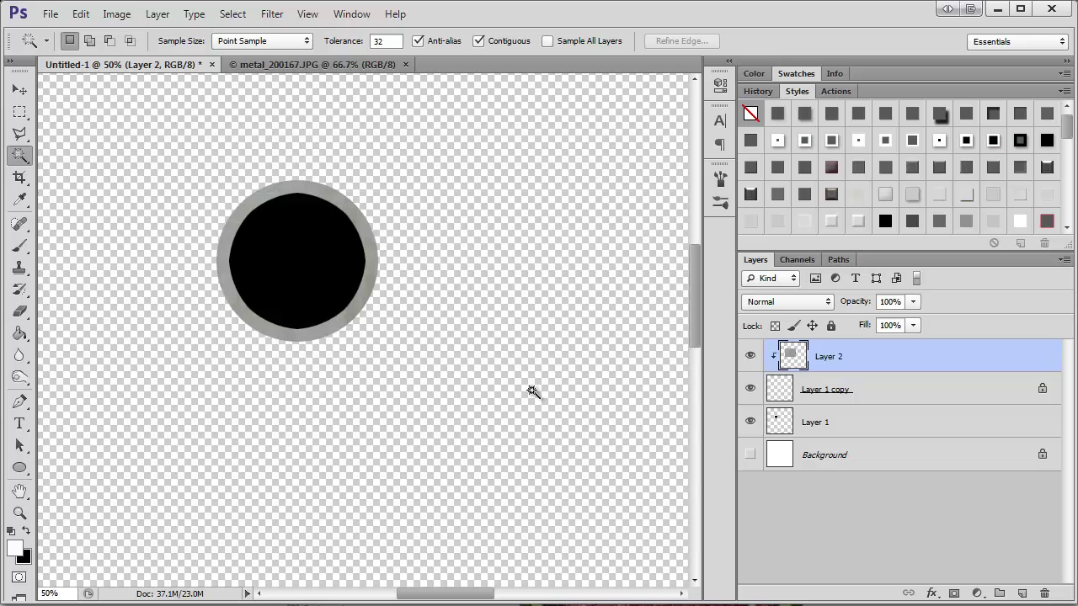
Step: Add Bevel & Emboss to Layer 1 copy with a dark grey shadow colour
{"action": "left_click", "coordinate": [876, 399]}
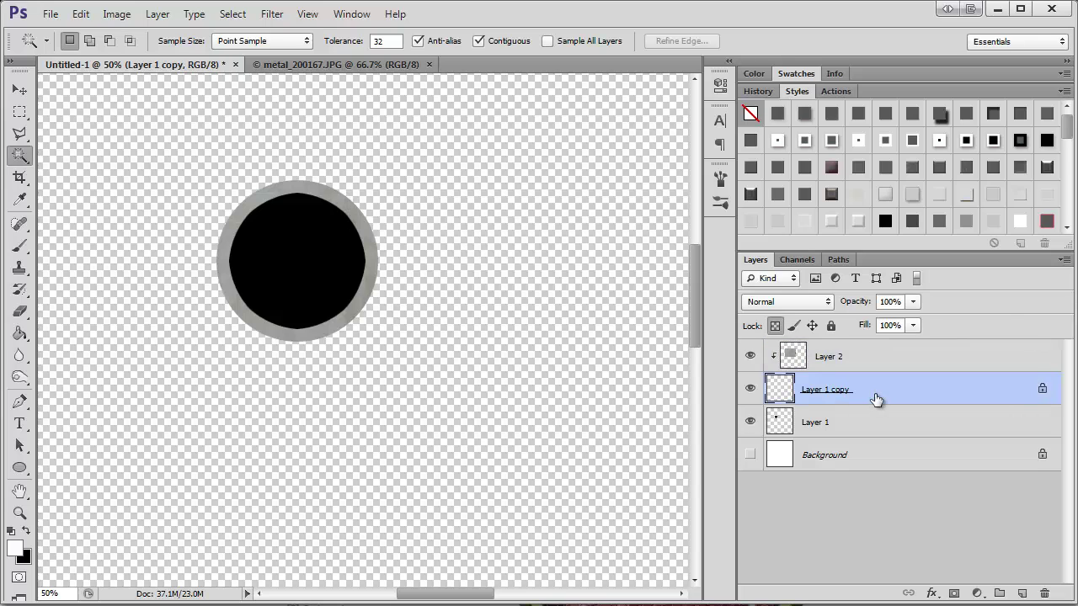
{"action": "double_click", "coordinate": [875, 399]}
{"action": "left_click_drag", "start_coordinate": [892, 180], "coordinate": [515, 109]}
{"action": "left_click", "coordinate": [430, 181]}
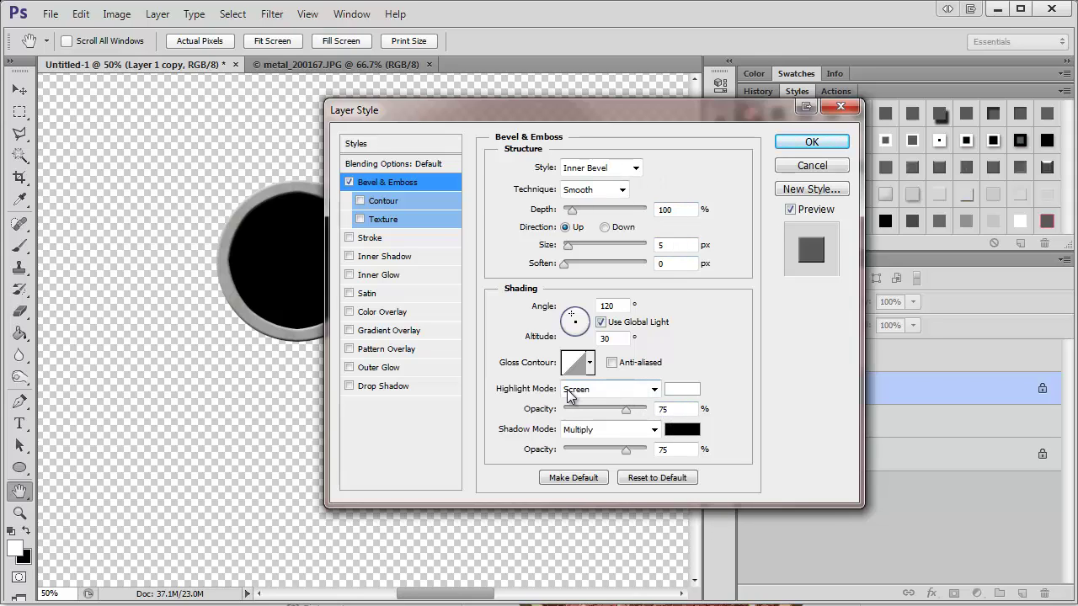
{"action": "left_click", "coordinate": [682, 433]}
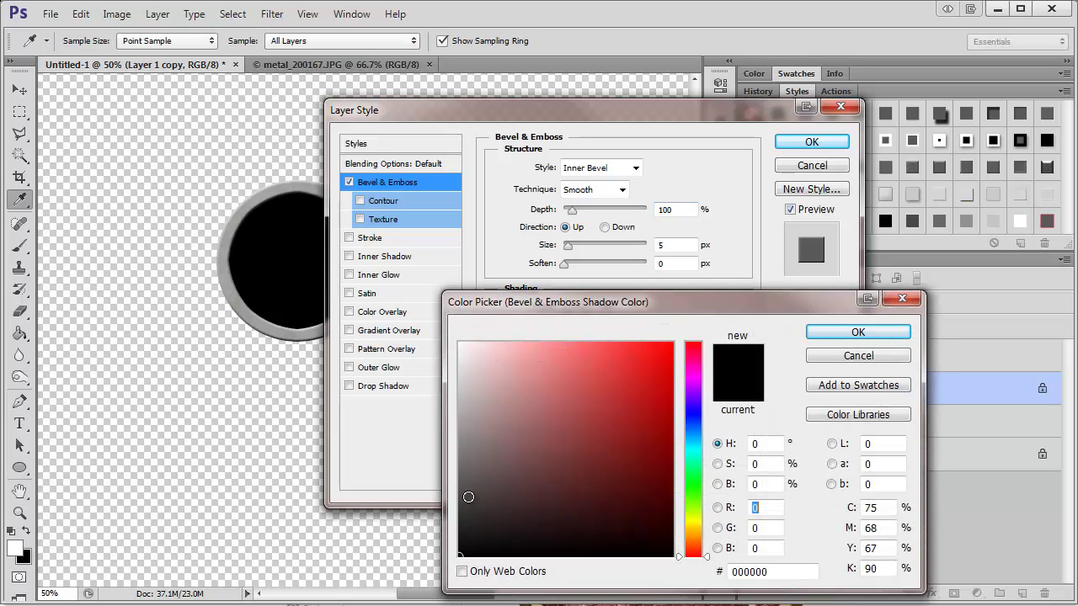
{"action": "left_click", "coordinate": [621, 452]}
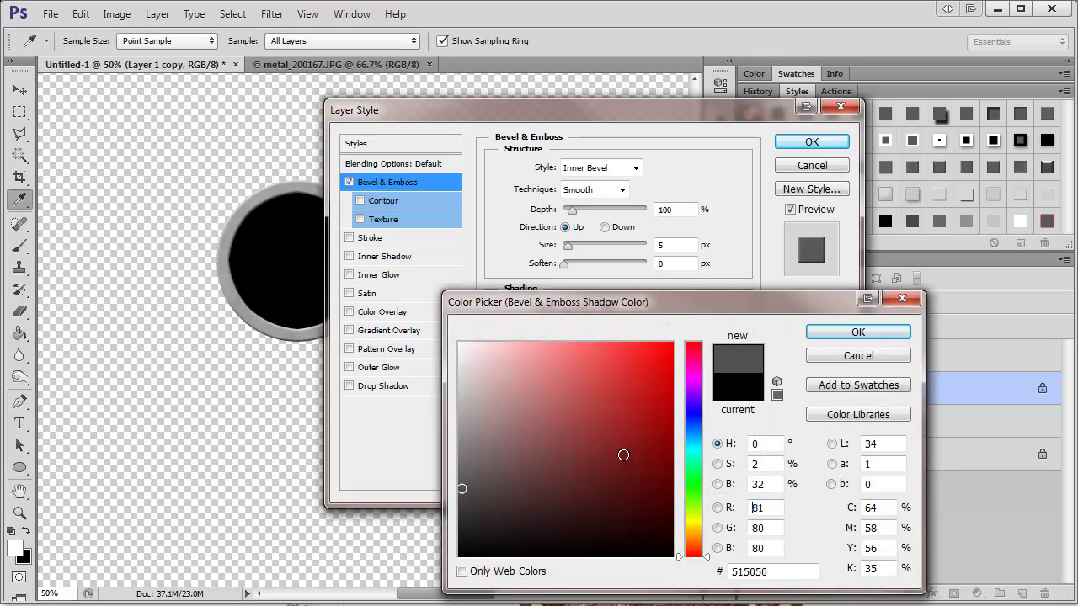
{"action": "left_click", "coordinate": [852, 336]}
Step: Use a light grey highlight at 71% opacity and bevel depth 297%, then apply
{"action": "left_click", "coordinate": [682, 389]}
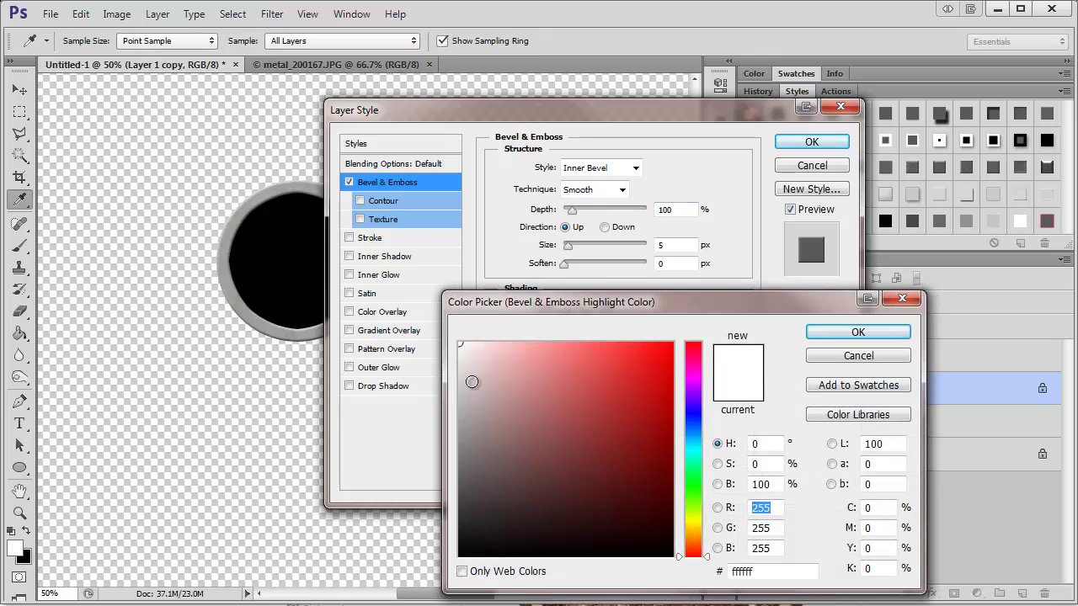
{"action": "left_click", "coordinate": [460, 399]}
{"action": "left_click", "coordinate": [830, 332]}
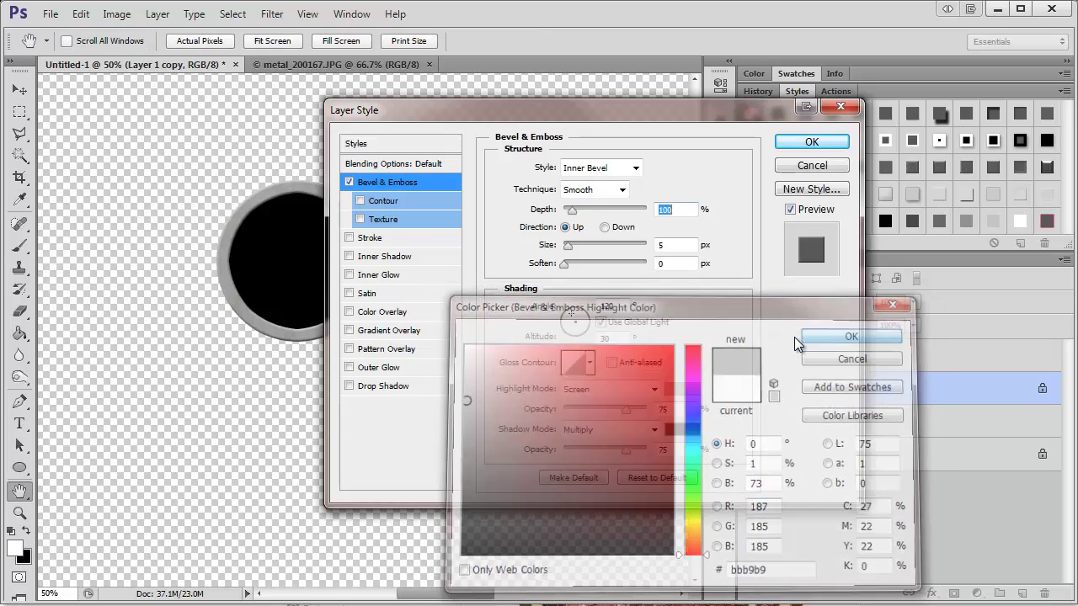
{"action": "mouse_move", "coordinate": [625, 410]}
{"action": "left_mouse_down"}
{"action": "mouse_move", "coordinate": [584, 412]}
{"action": "mouse_move", "coordinate": [634, 420]}
{"action": "mouse_move", "coordinate": [609, 417]}
{"action": "mouse_move", "coordinate": [623, 415]}
{"action": "left_mouse_up"}
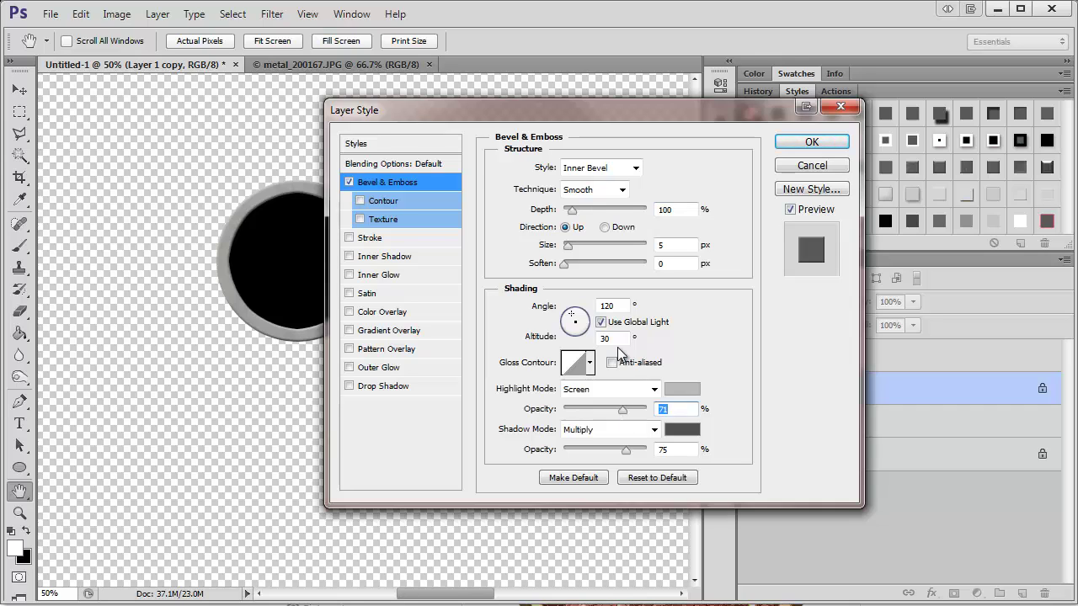
{"action": "left_click_drag", "start_coordinate": [539, 116], "coordinate": [619, 102]}
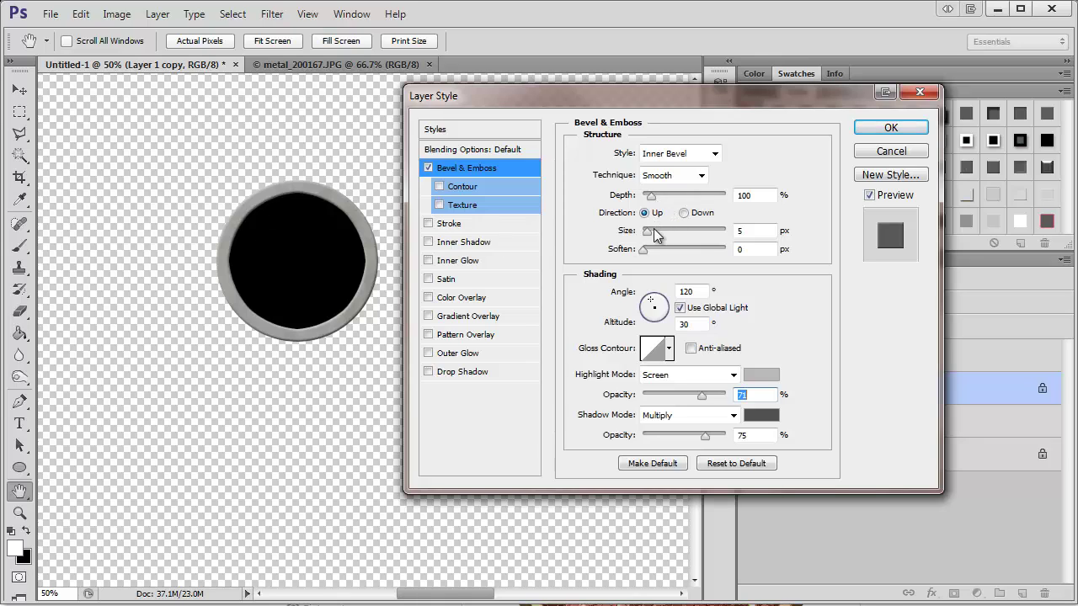
{"action": "left_click_drag", "start_coordinate": [652, 195], "coordinate": [652, 242]}
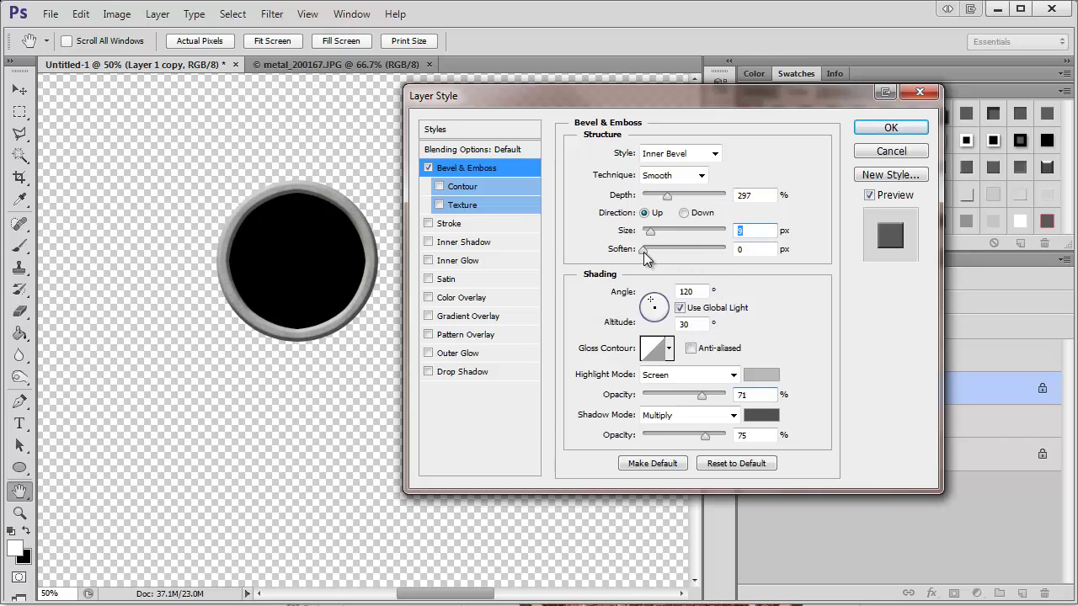
{"action": "left_click", "coordinate": [891, 128]}
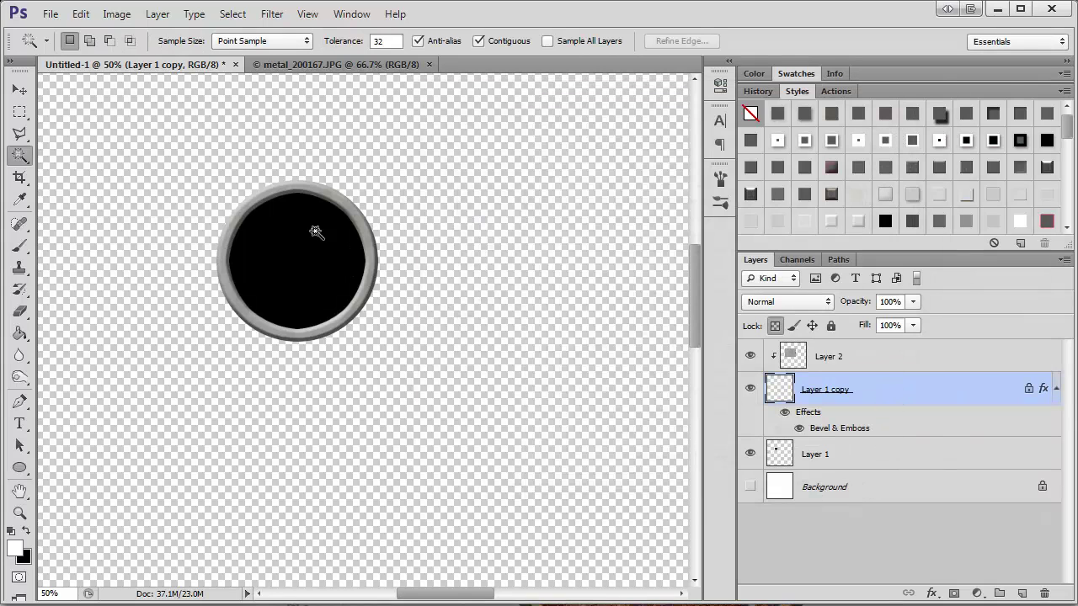
Step: Apply the pink glitter style to Layer 1, zoom in, and duplicate it as Layer 1 copy 2
{"action": "left_click", "coordinate": [861, 463]}
{"action": "scroll", "coordinate": [941, 175], "scroll_direction": "down", "scroll_amount": 4}
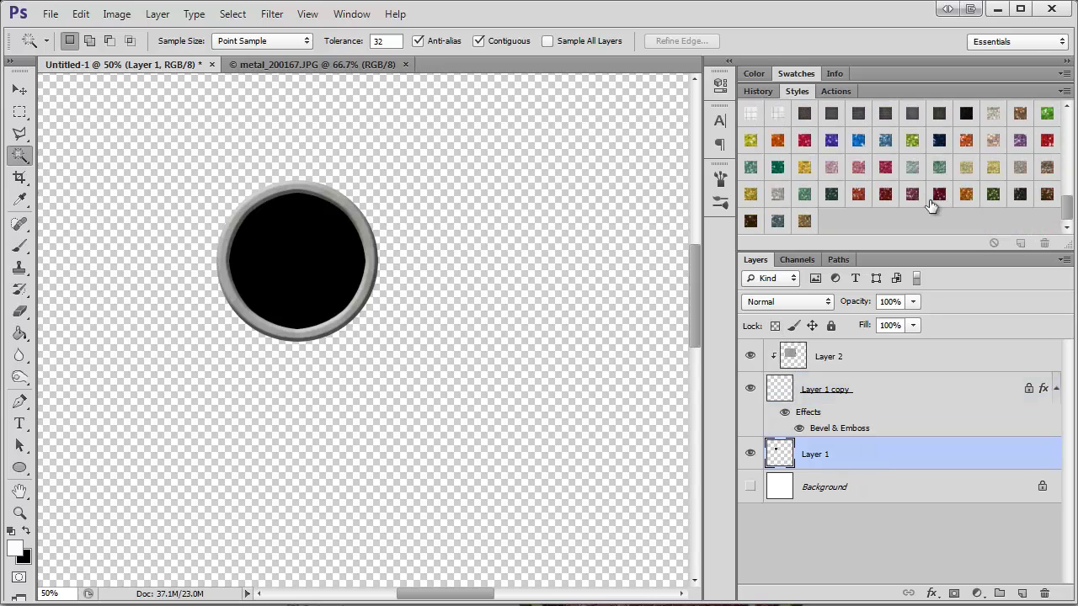
{"action": "left_click", "coordinate": [884, 168]}
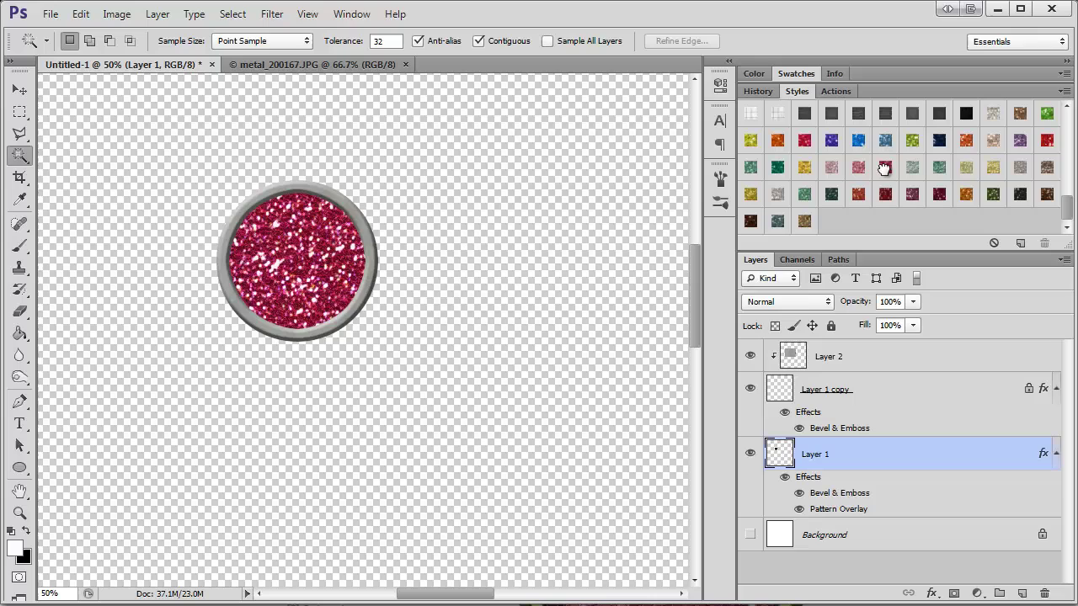
{"action": "key", "text": "z"}
{"action": "left_click", "coordinate": [325, 295]}
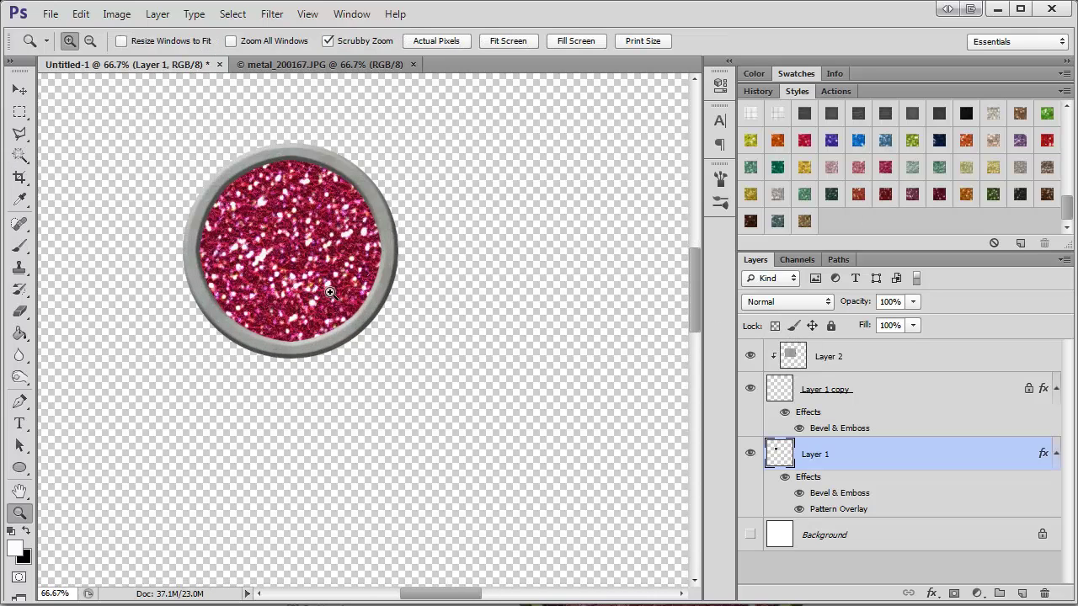
{"action": "key", "text": "ctrl+j"}
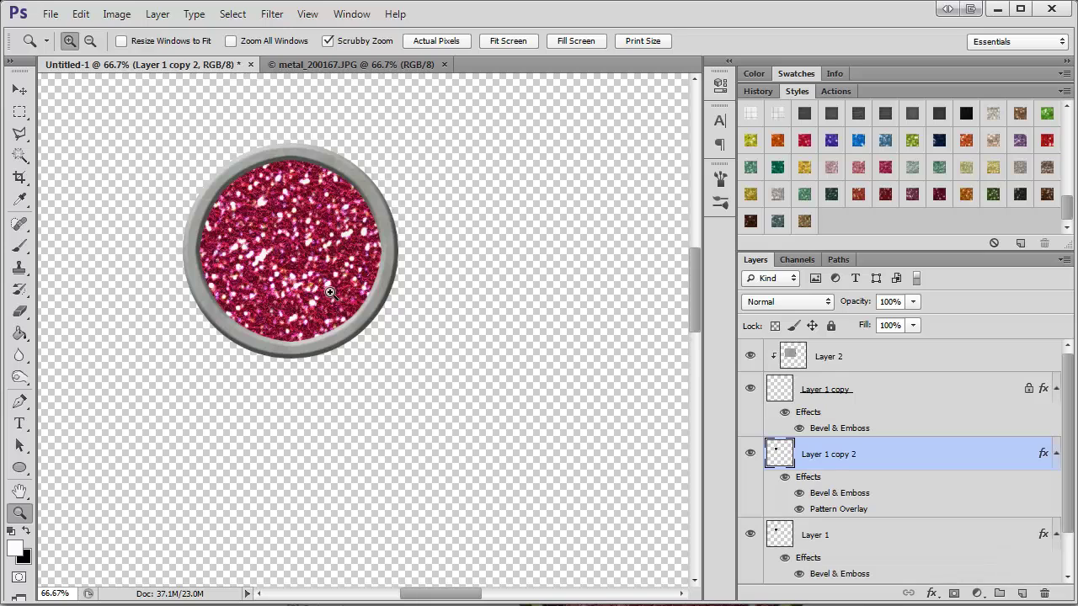
Step: On Layer 1 copy 2, uncheck Pattern Overlay and set Fill Opacity to 0%
{"action": "double_click", "coordinate": [902, 463]}
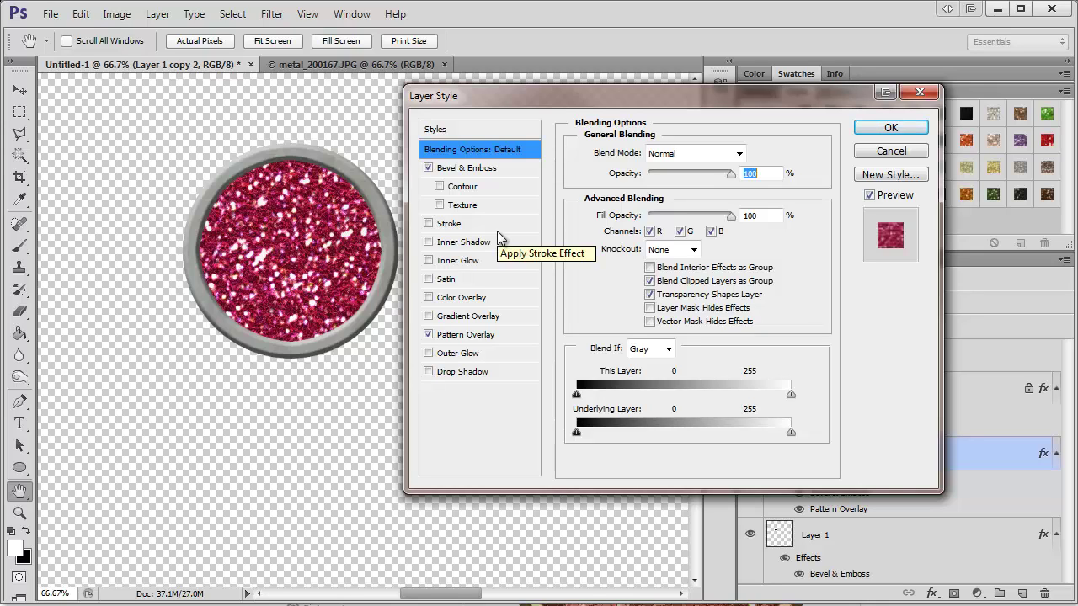
{"action": "left_click", "coordinate": [428, 335]}
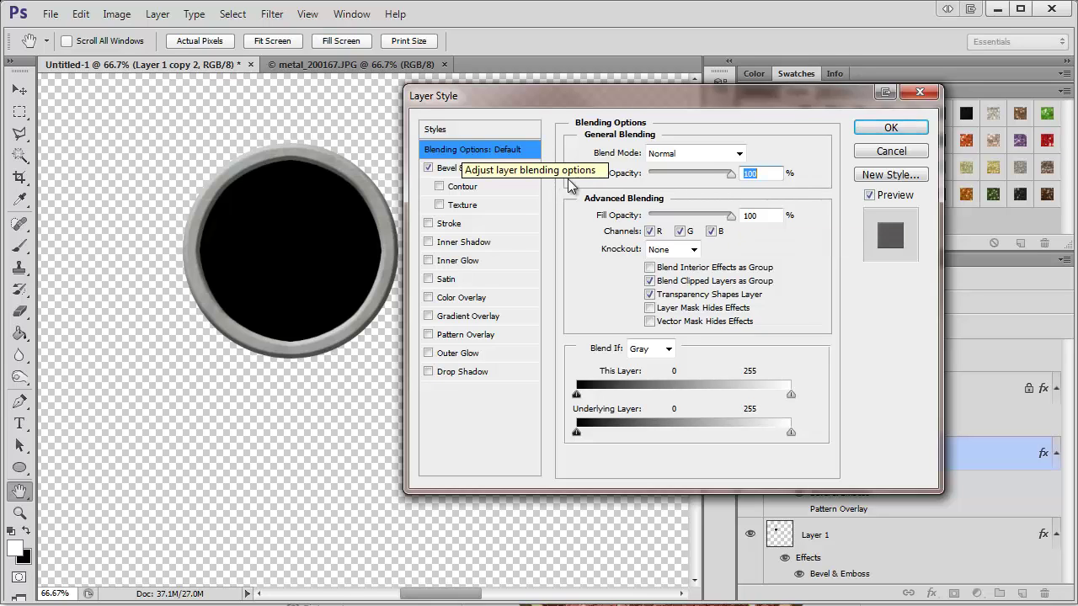
{"action": "left_click_drag", "start_coordinate": [730, 216], "coordinate": [636, 218]}
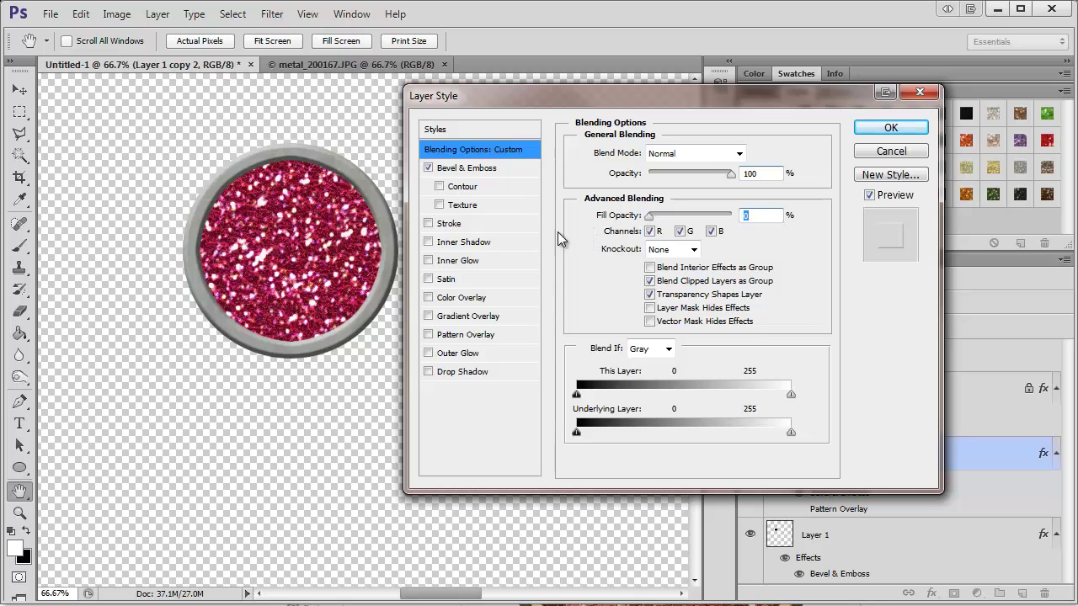
Step: Set the bevel size to 90 px and the highlight to Normal mode at 57% opacity
{"action": "left_click", "coordinate": [501, 170]}
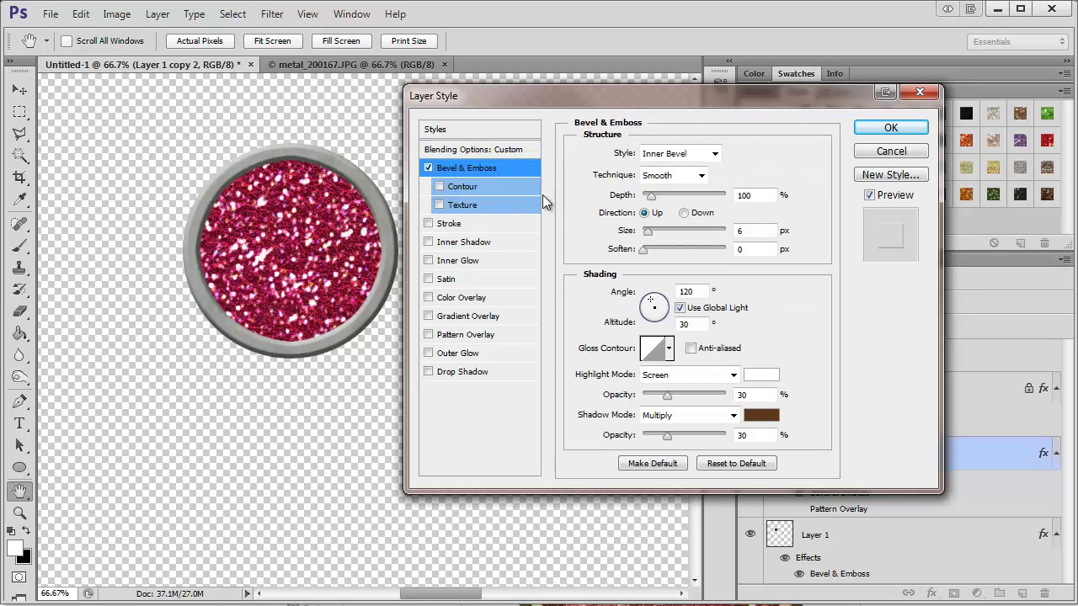
{"action": "left_click_drag", "start_coordinate": [650, 195], "coordinate": [675, 244]}
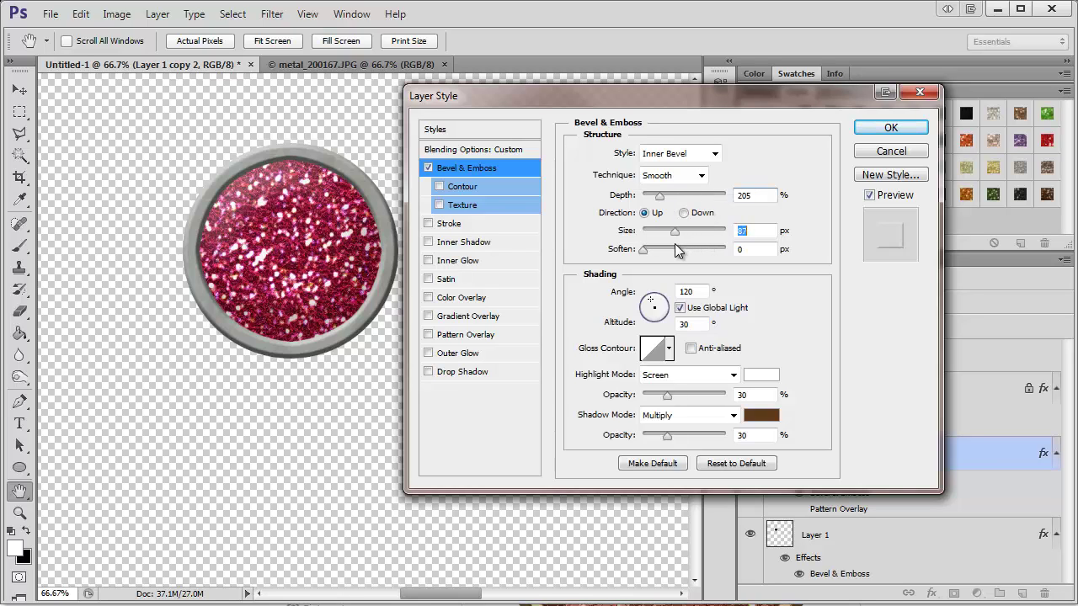
{"action": "left_click", "coordinate": [696, 376]}
{"action": "left_click", "coordinate": [692, 392]}
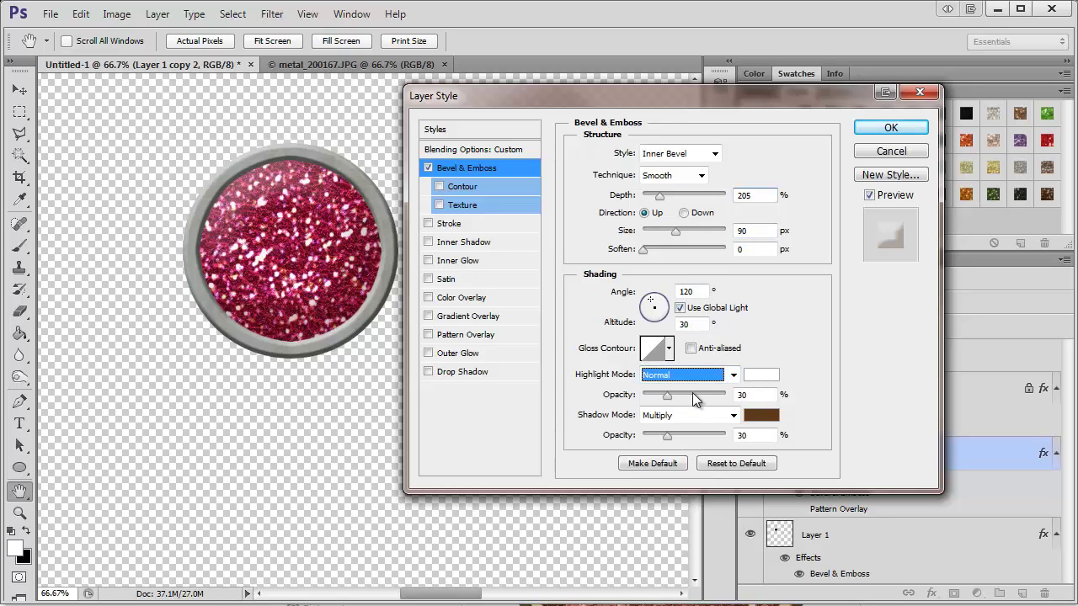
{"action": "left_click_drag", "start_coordinate": [675, 395], "coordinate": [689, 399]}
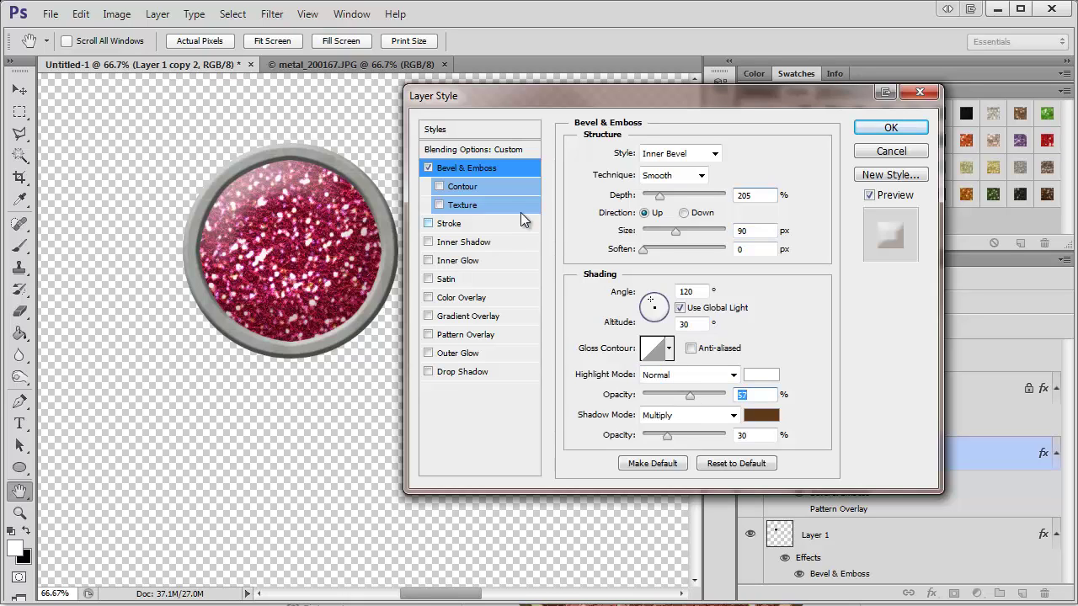
Step: Enable Contour, pick a second-row contour preset, and set bevel depth to 93%
{"action": "left_click", "coordinate": [496, 190]}
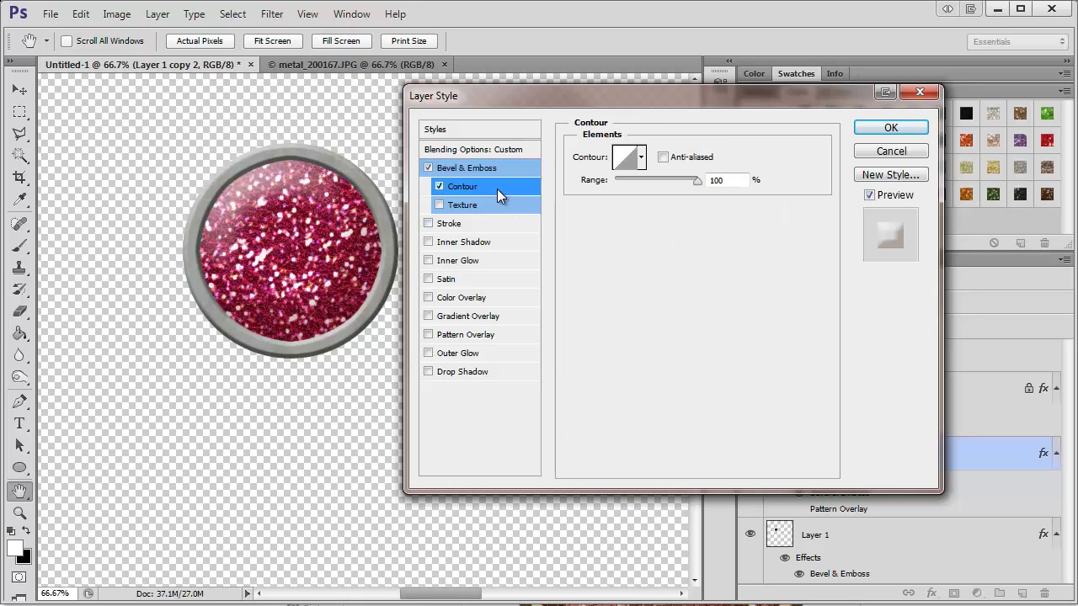
{"action": "left_click", "coordinate": [643, 160]}
{"action": "left_click", "coordinate": [572, 196]}
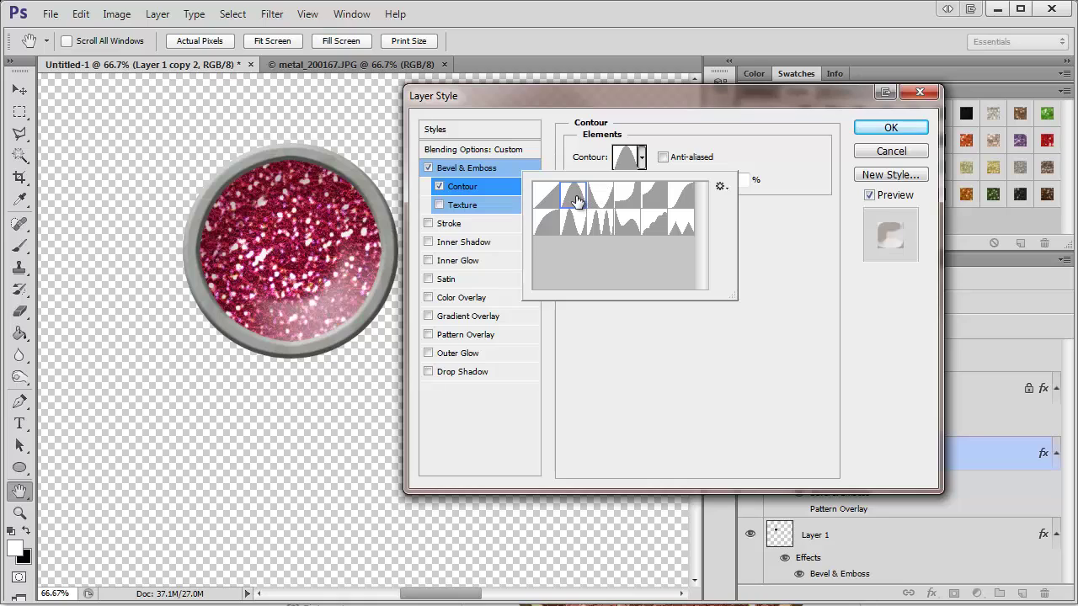
{"action": "left_click", "coordinate": [642, 160]}
{"action": "left_click", "coordinate": [643, 160]}
{"action": "left_click", "coordinate": [610, 199]}
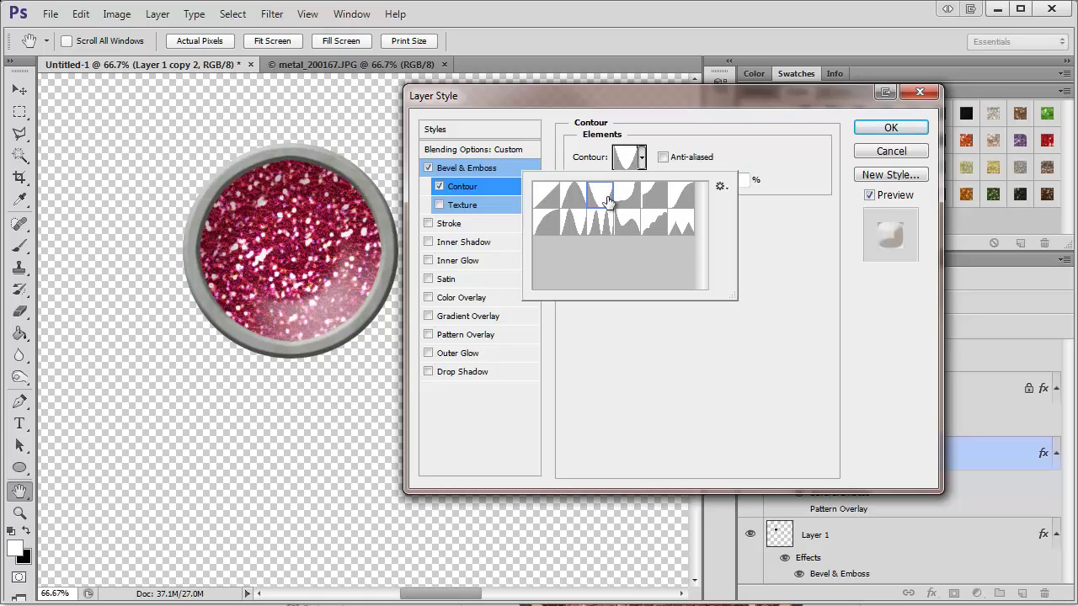
{"action": "left_click", "coordinate": [633, 195]}
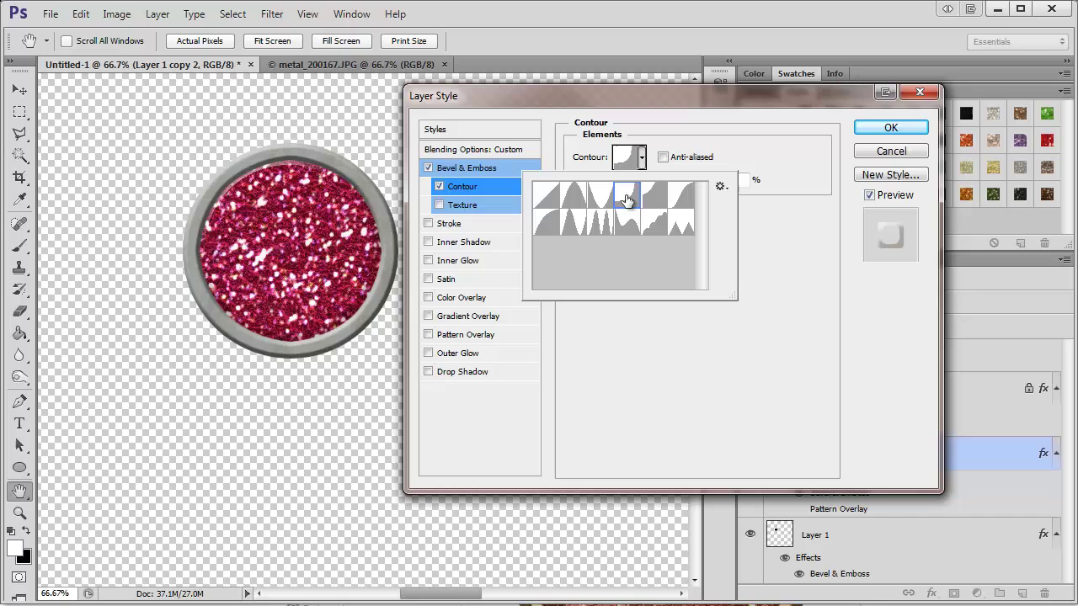
{"action": "left_click", "coordinate": [657, 199]}
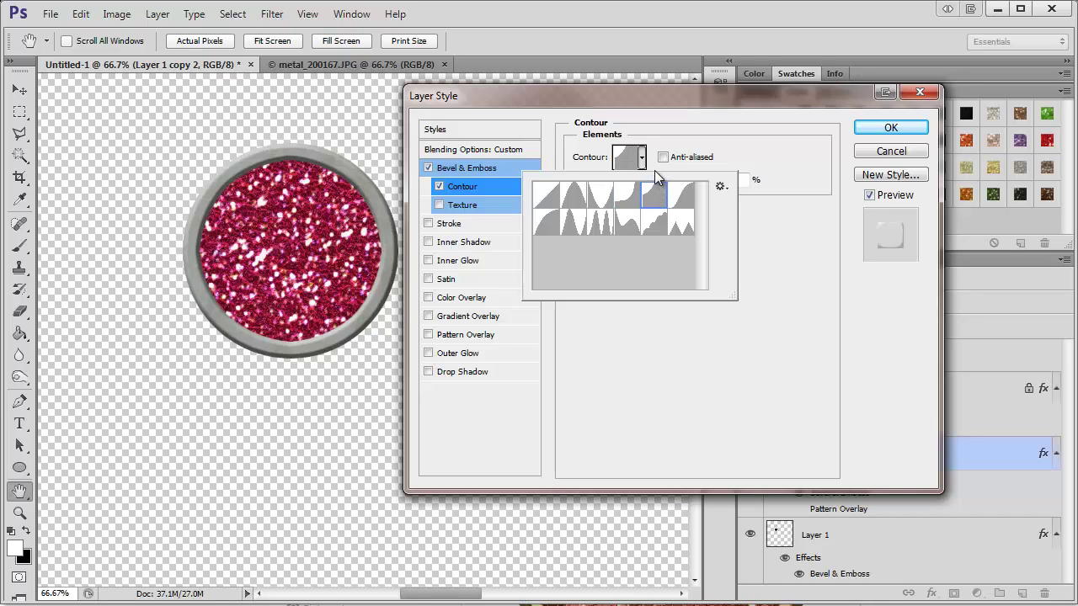
{"action": "left_click", "coordinate": [680, 195]}
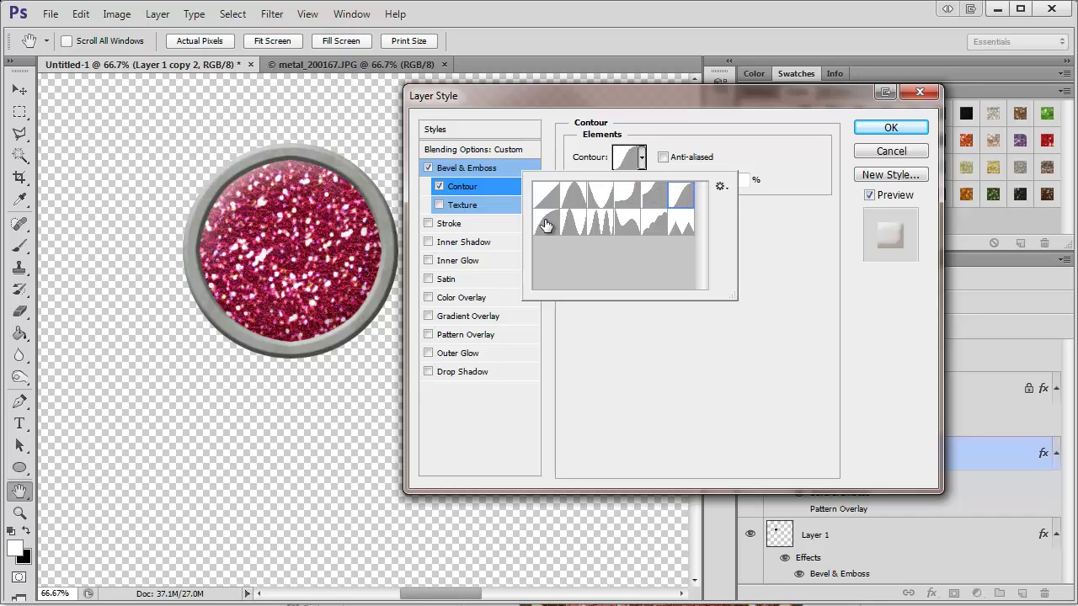
{"action": "left_click", "coordinate": [573, 222]}
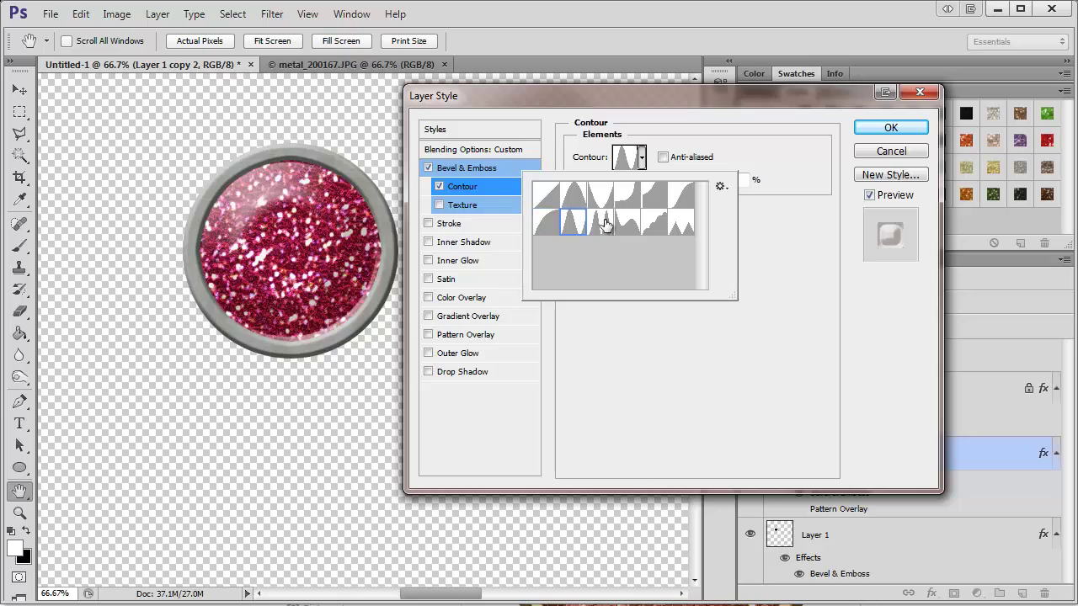
{"action": "left_click", "coordinate": [604, 224]}
{"action": "left_click", "coordinate": [779, 291]}
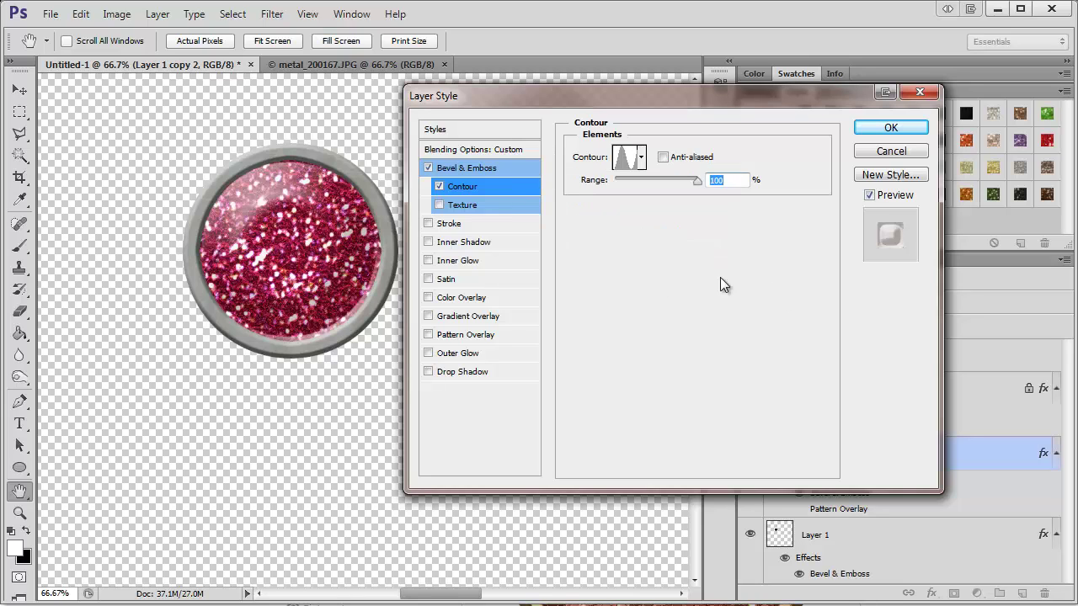
{"action": "left_click", "coordinate": [508, 172]}
{"action": "left_click_drag", "start_coordinate": [648, 197], "coordinate": [652, 212]}
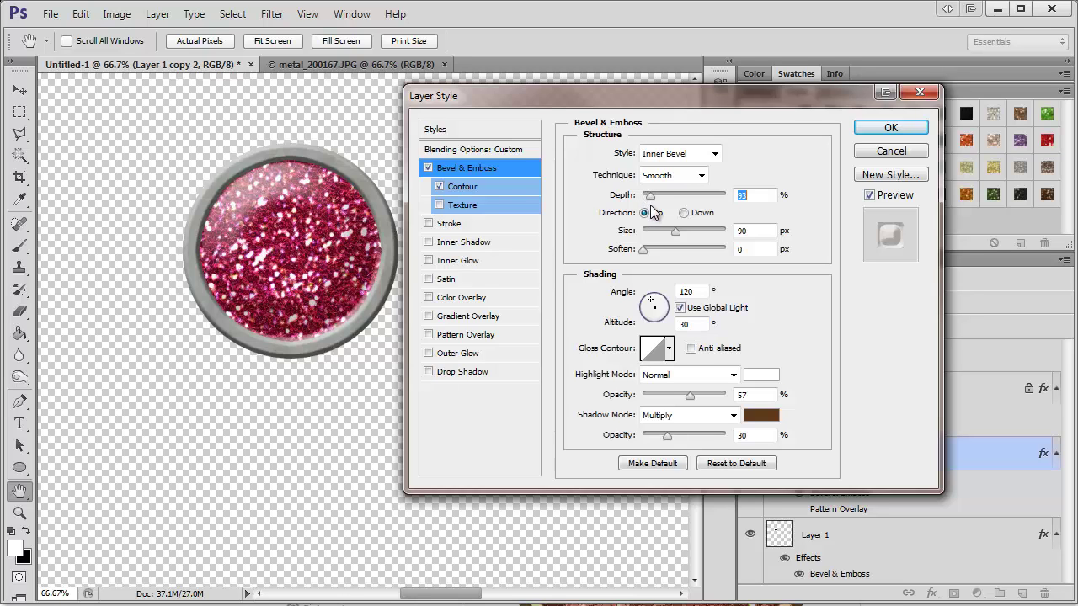
Step: Duplicate the dome layer as Layer 1 copy 3 and reduce its Bevel & Emboss size from 90 to 43 px
{"action": "left_click", "coordinate": [891, 128]}
{"action": "key", "text": "ctrl+j"}
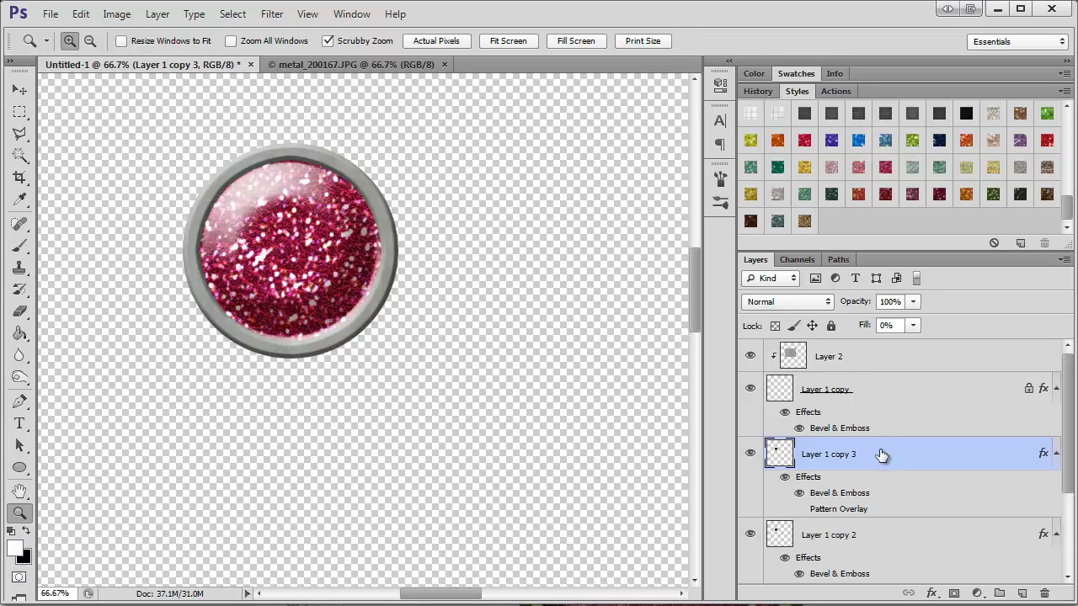
{"action": "double_click", "coordinate": [817, 443]}
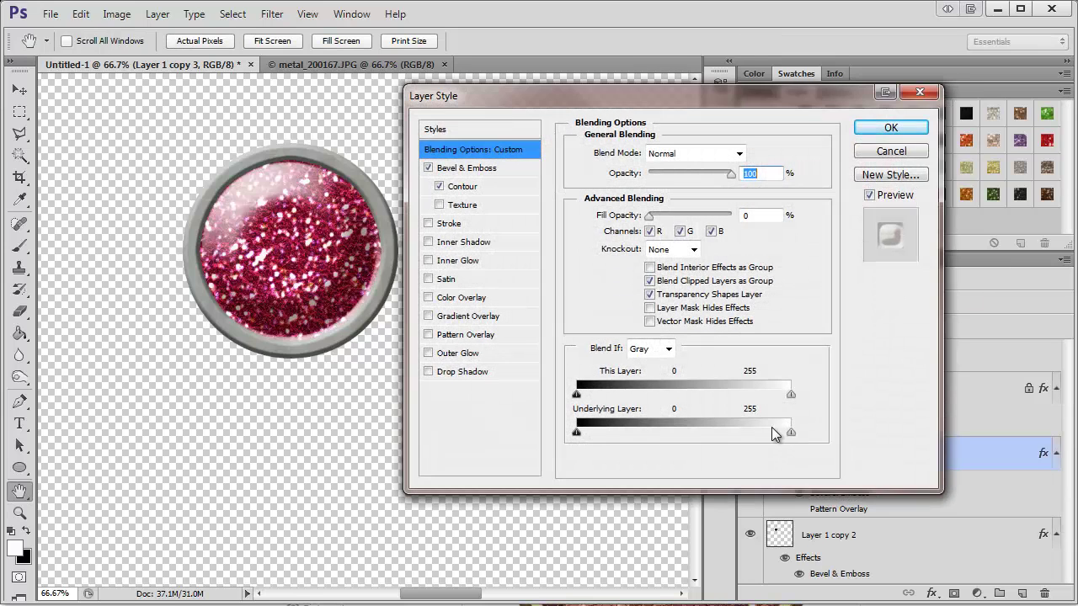
{"action": "left_click", "coordinate": [502, 171]}
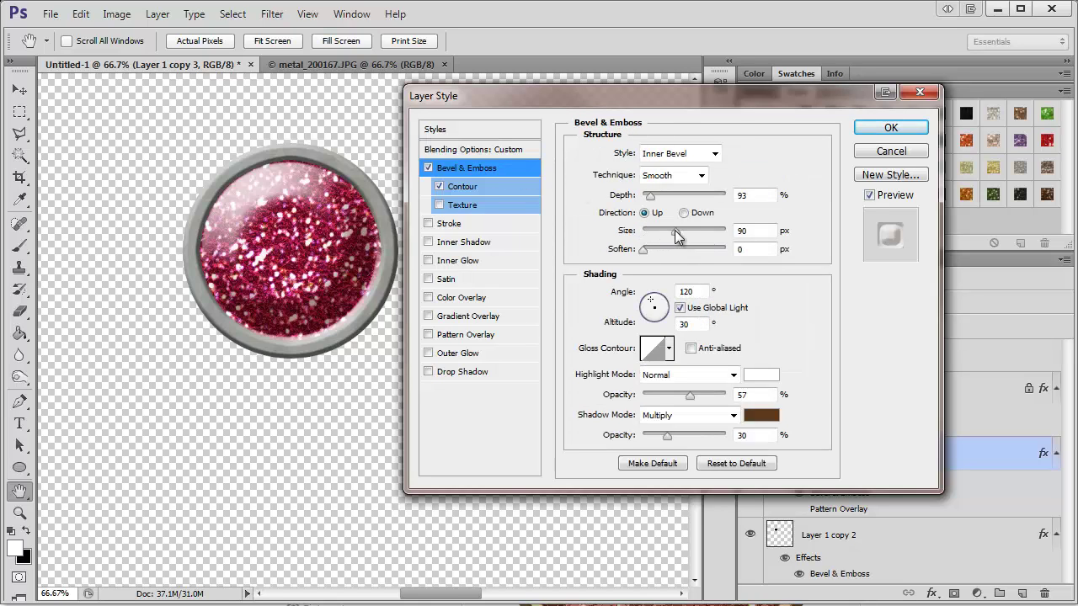
{"action": "left_click_drag", "start_coordinate": [674, 230], "coordinate": [664, 239]}
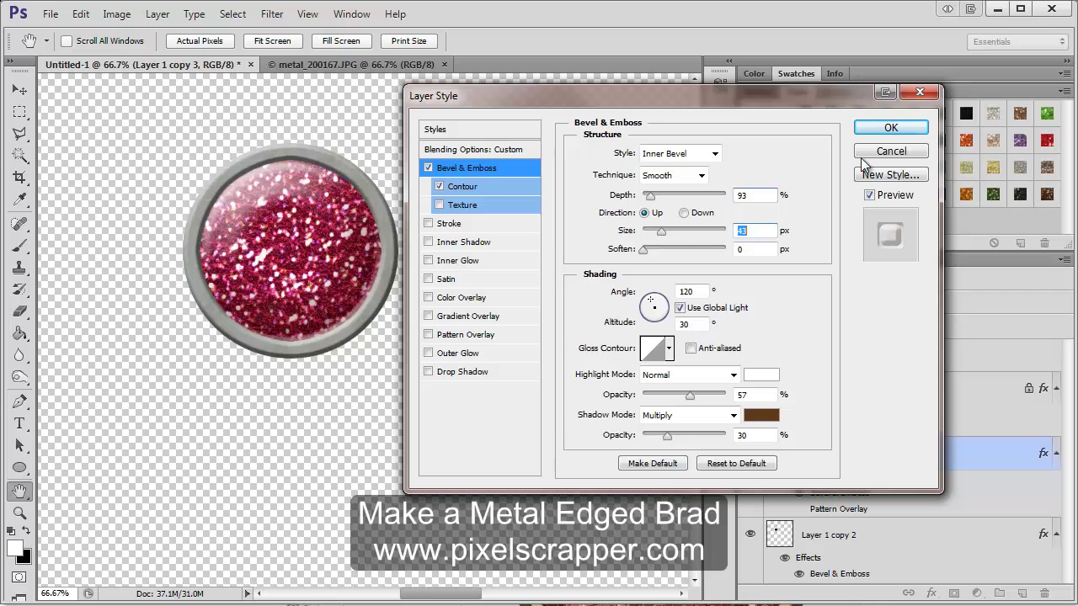
{"action": "left_click", "coordinate": [889, 129]}
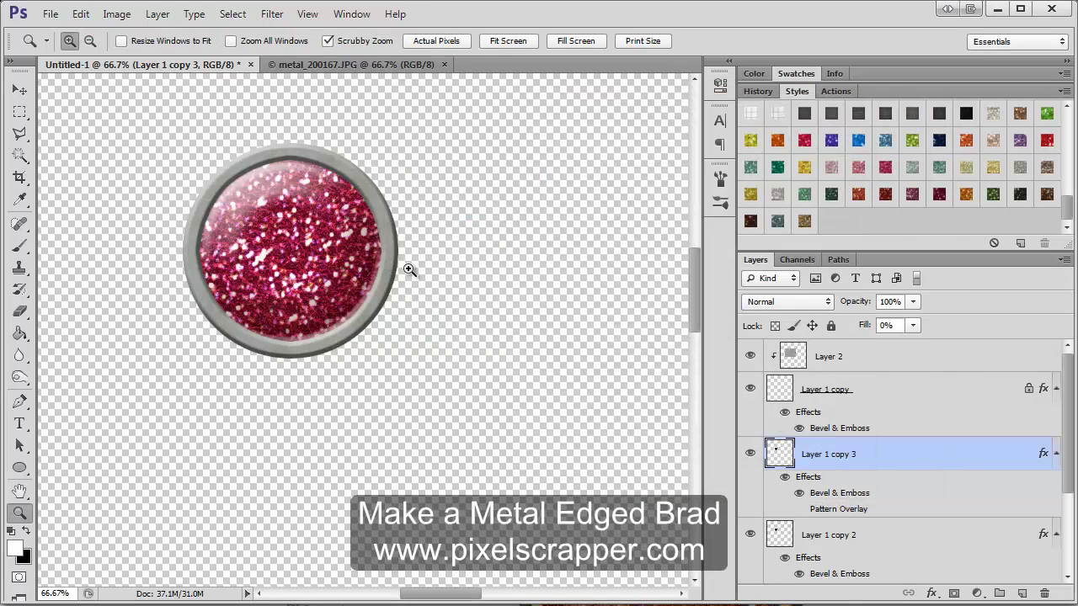
{"action": "left_click", "coordinate": [407, 271], "text": "alt"}
{"action": "left_click", "coordinate": [407, 271], "text": "alt"}
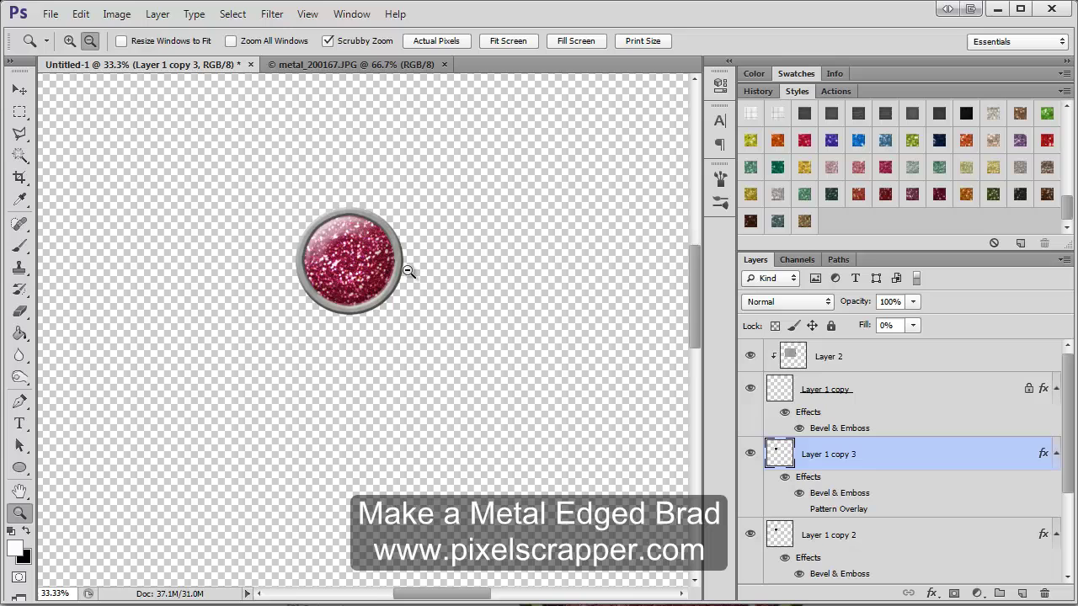